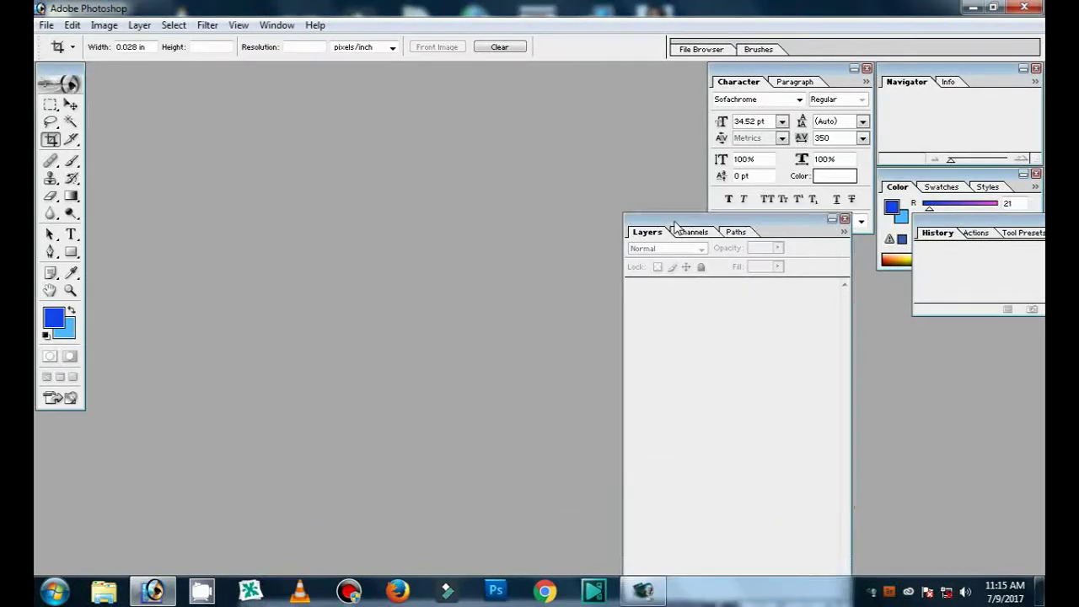
Create a new transparent 2400 × 2400 pixel document at 300 resolution
{"action": "mouse_move", "coordinate": [661, 223]}
{"action": "left_mouse_down"}
{"action": "mouse_move", "coordinate": [739, 229]}
{"action": "mouse_move", "coordinate": [781, 219]}
{"action": "left_mouse_up"}
{"action": "left_click", "coordinate": [46, 24]}
{"action": "left_click", "coordinate": [63, 40]}
{"action": "left_click", "coordinate": [557, 260]}
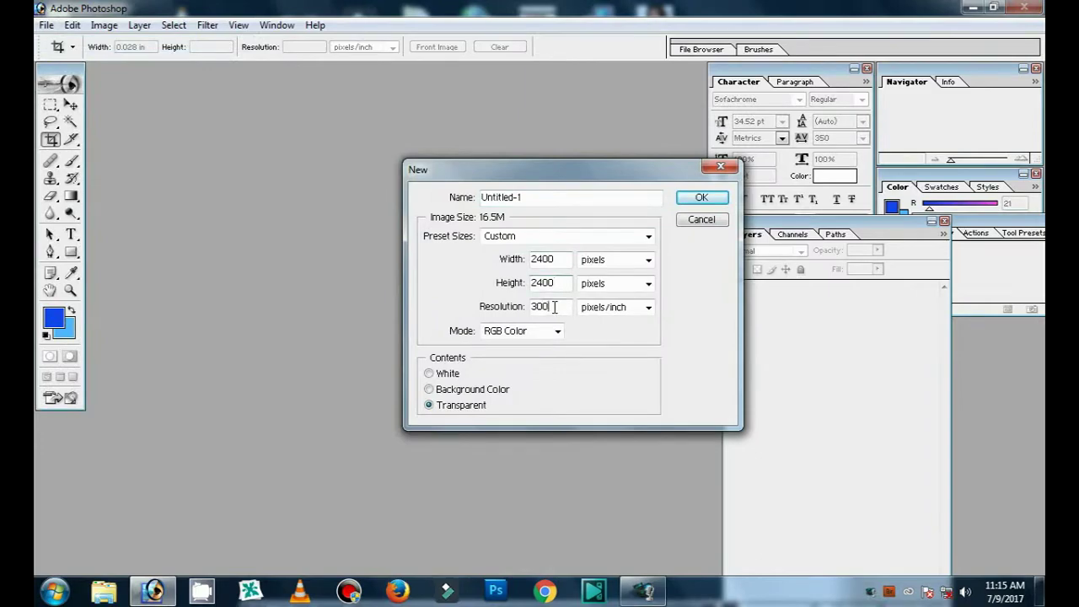
{"action": "double_click", "coordinate": [552, 307]}
{"action": "double_click", "coordinate": [547, 283]}
{"action": "double_click", "coordinate": [546, 259]}
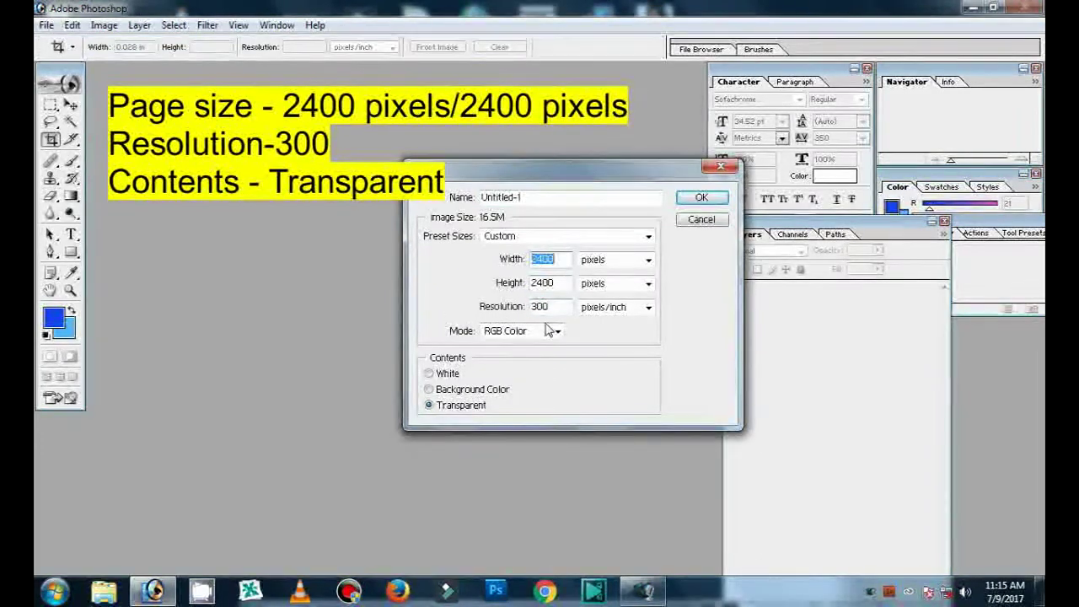
{"action": "left_click", "coordinate": [440, 406]}
{"action": "left_click", "coordinate": [697, 200]}
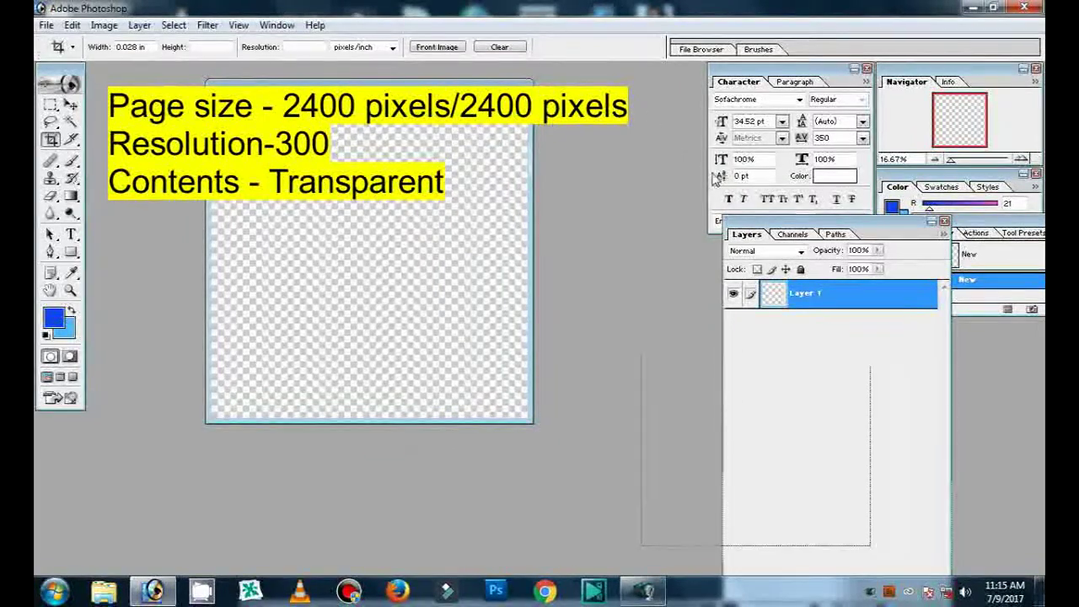
Add a second empty layer above Layer 1
{"action": "left_click_drag", "start_coordinate": [834, 234], "coordinate": [718, 130]}
{"action": "left_click", "coordinate": [780, 501]}
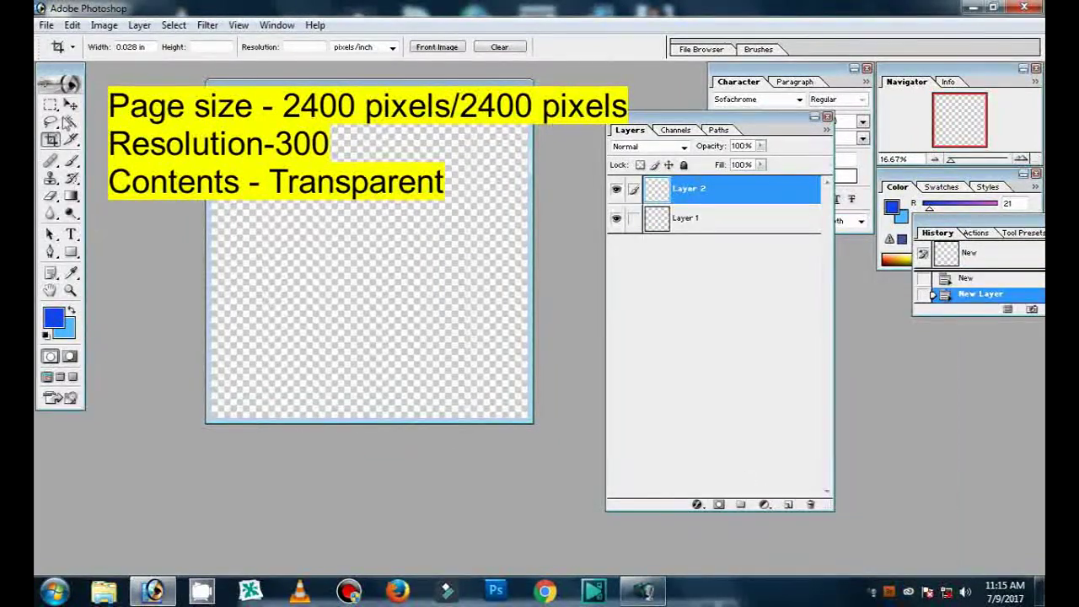
{"action": "left_click", "coordinate": [50, 104]}
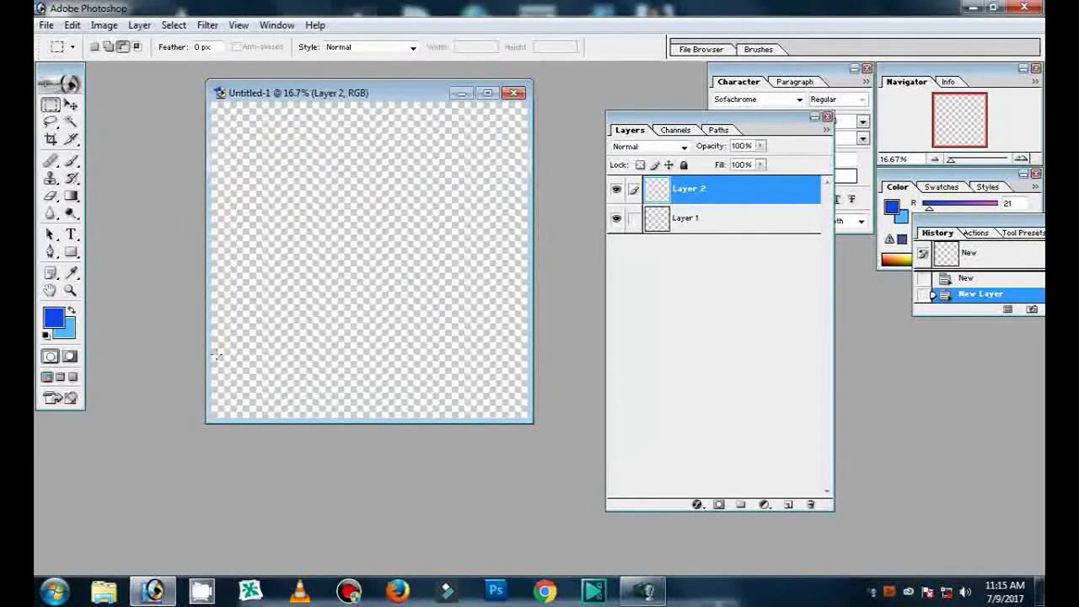
Fill a bottom strip with a black-to-grey gradient and stretch it to the canvas edge
{"action": "left_click_drag", "start_coordinate": [385, 417], "coordinate": [527, 417]}
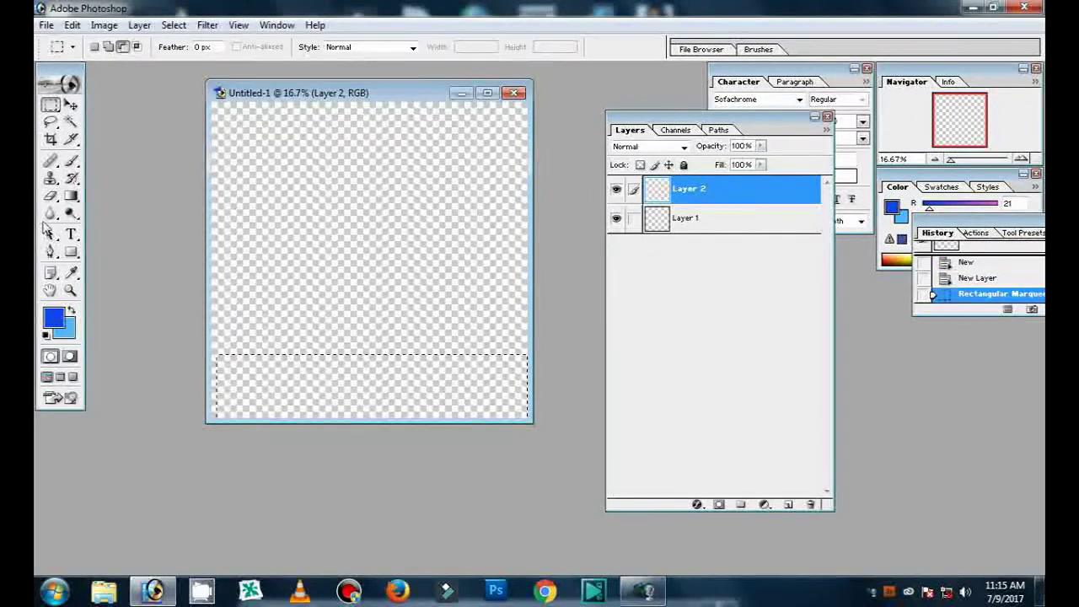
{"action": "left_click", "coordinate": [73, 195]}
{"action": "left_click_drag", "start_coordinate": [274, 380], "coordinate": [472, 381]}
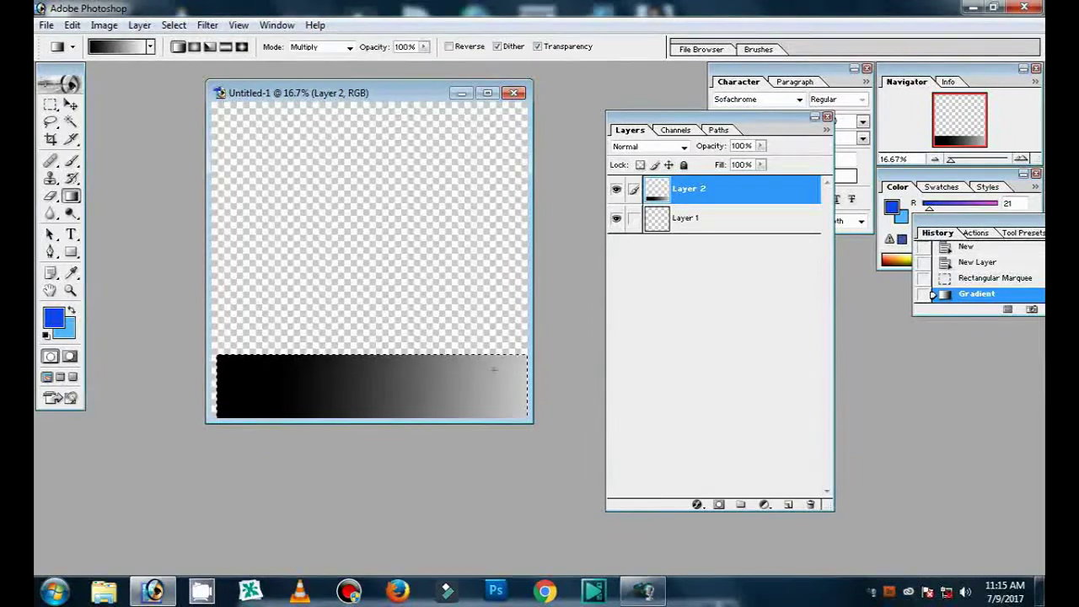
{"action": "key", "text": "ctrl+d"}
{"action": "key", "text": "ctrl+t"}
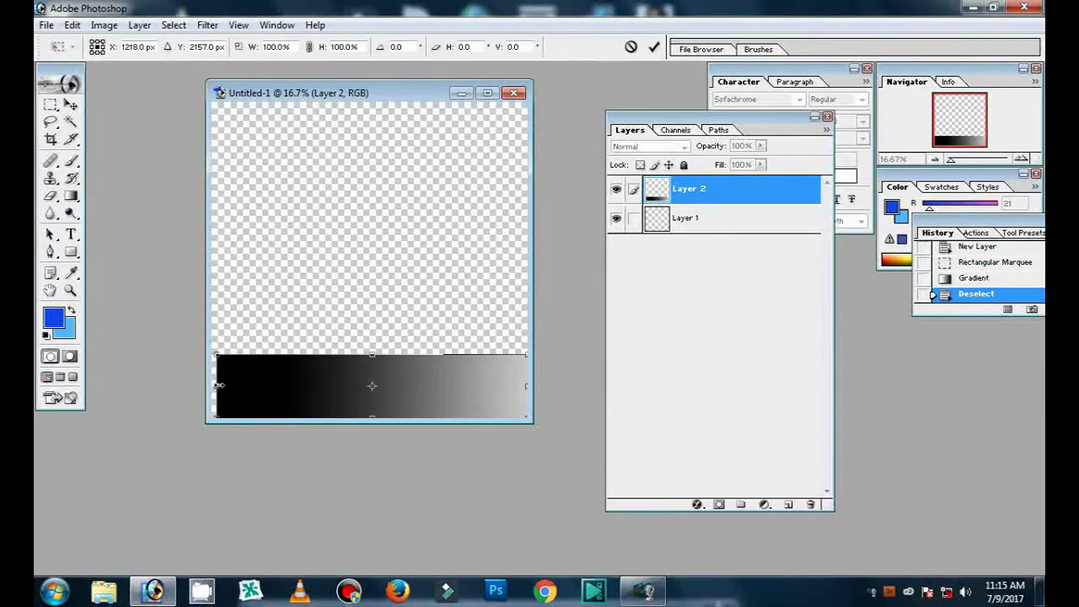
{"action": "left_click_drag", "start_coordinate": [217, 385], "coordinate": [211, 385]}
{"action": "key", "text": "Return"}
Make the foreground blue and apply the Halftone Pattern filter to the strip
{"action": "left_click", "coordinate": [57, 320]}
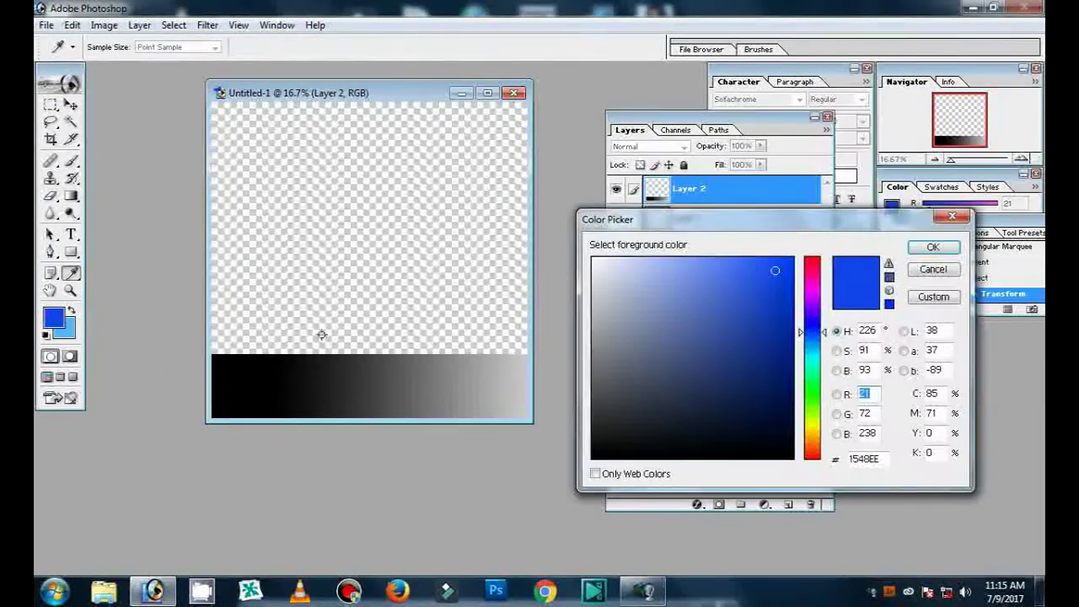
{"action": "left_click", "coordinate": [933, 245]}
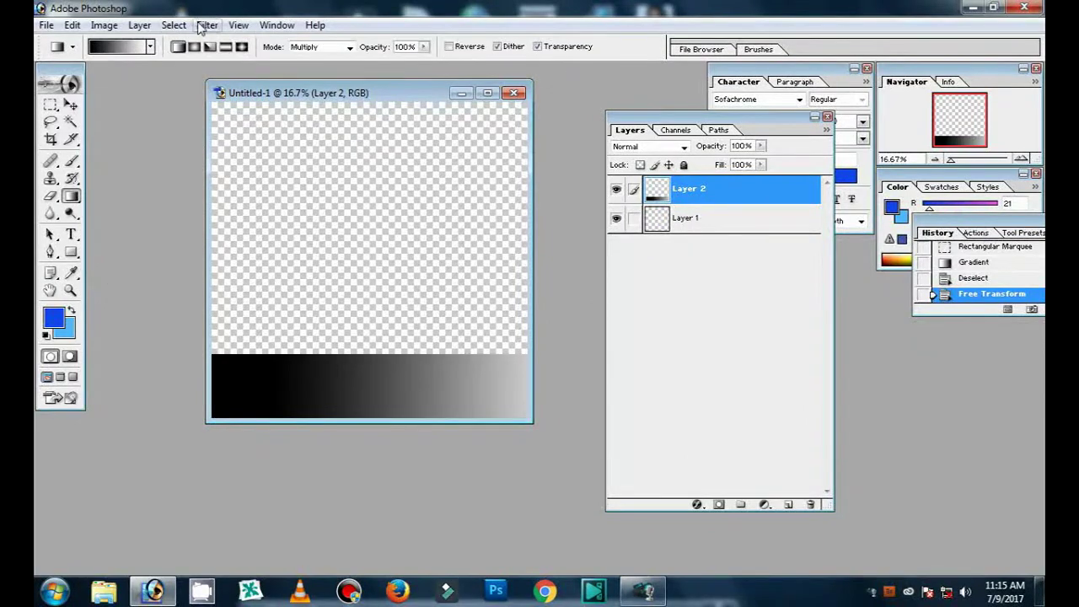
{"action": "left_click", "coordinate": [208, 25]}
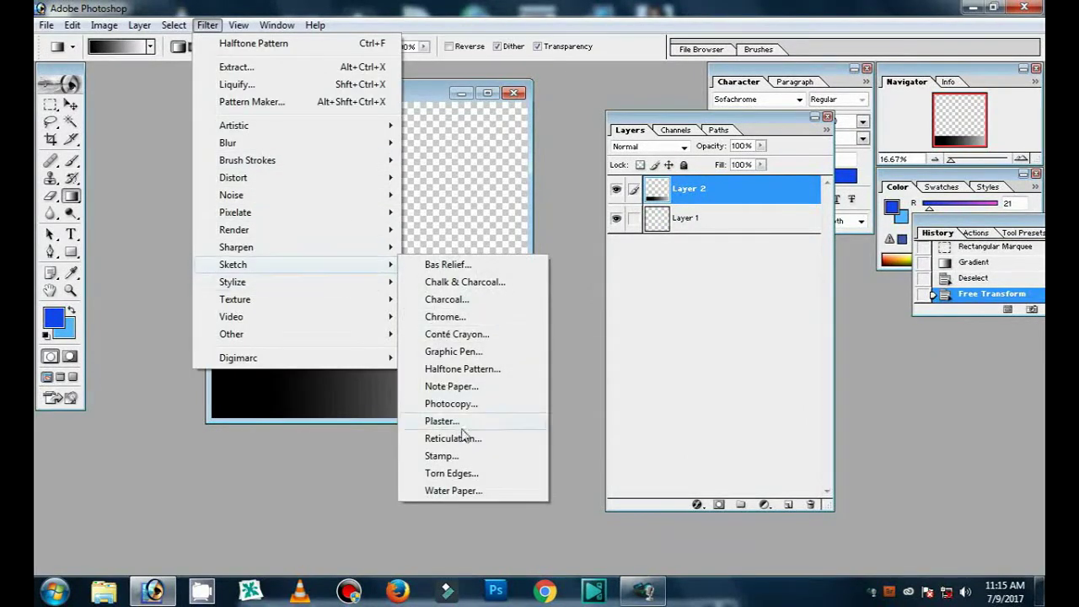
{"action": "left_click", "coordinate": [463, 369]}
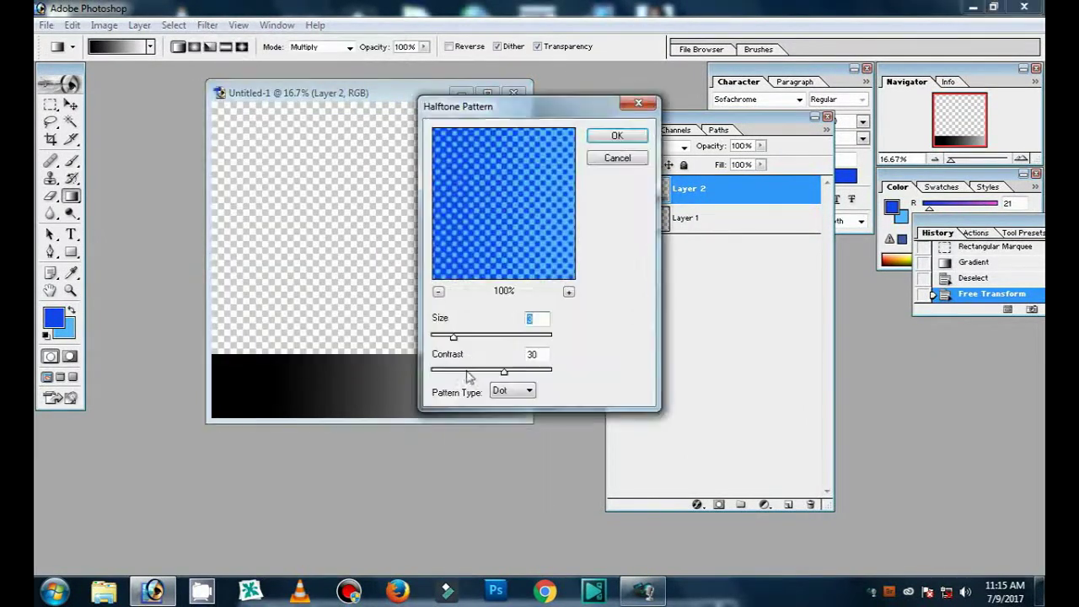
{"action": "left_click", "coordinate": [640, 134]}
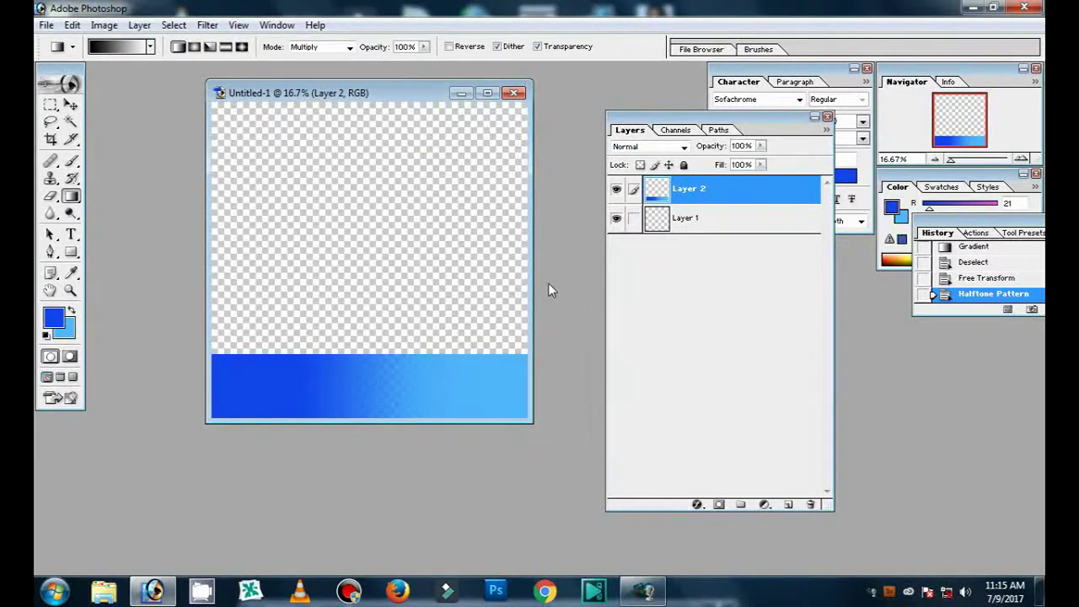
{"action": "left_click", "coordinate": [694, 505]}
{"action": "left_click", "coordinate": [703, 496]}
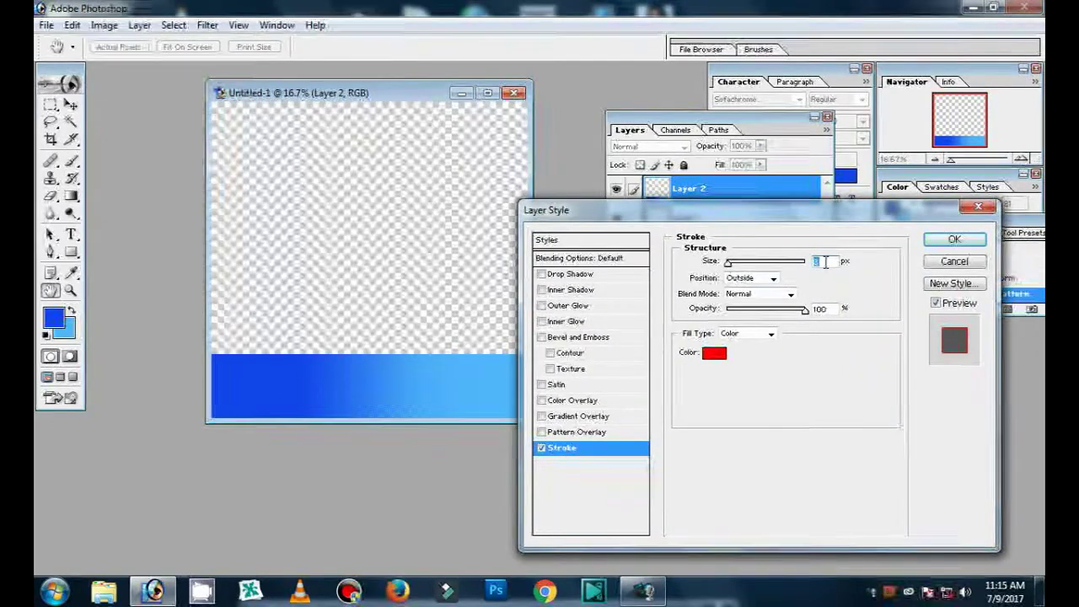
Give the strip a 25 px Inside stroke with Gradient fill type
{"action": "type", "text": "25"}
{"action": "left_click", "coordinate": [772, 279]}
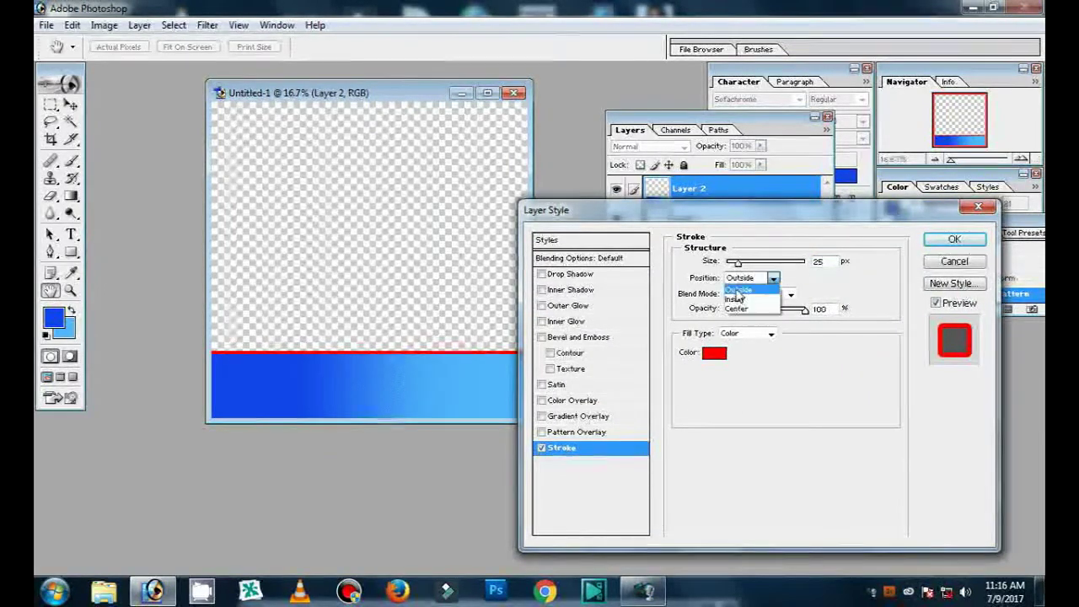
{"action": "left_click", "coordinate": [739, 300]}
{"action": "left_click", "coordinate": [771, 333]}
{"action": "left_click", "coordinate": [732, 354]}
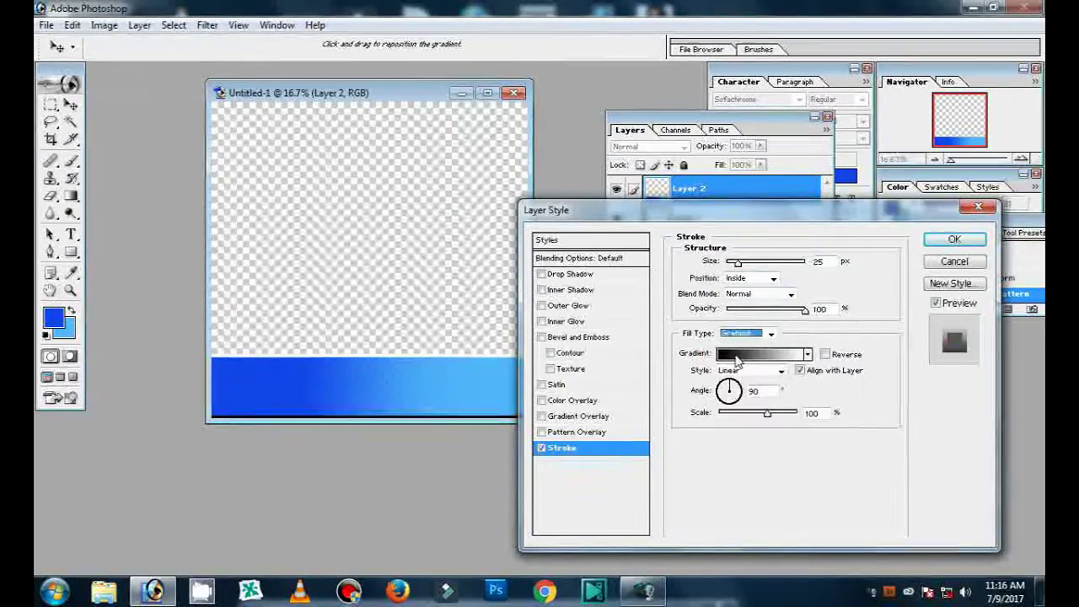
Make the stroke gradient's left stop deep orange and move the right stop to 91%
{"action": "left_click", "coordinate": [725, 352]}
{"action": "left_click", "coordinate": [760, 377]}
{"action": "left_click", "coordinate": [826, 442]}
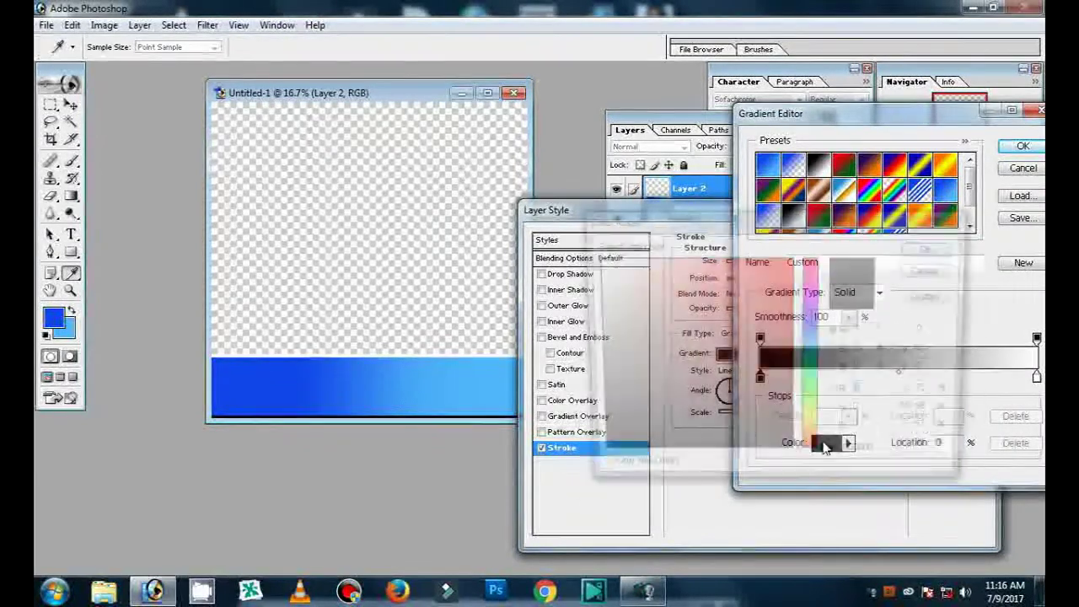
{"action": "left_click", "coordinate": [812, 451]}
{"action": "left_click", "coordinate": [790, 271]}
{"action": "left_click", "coordinate": [933, 247]}
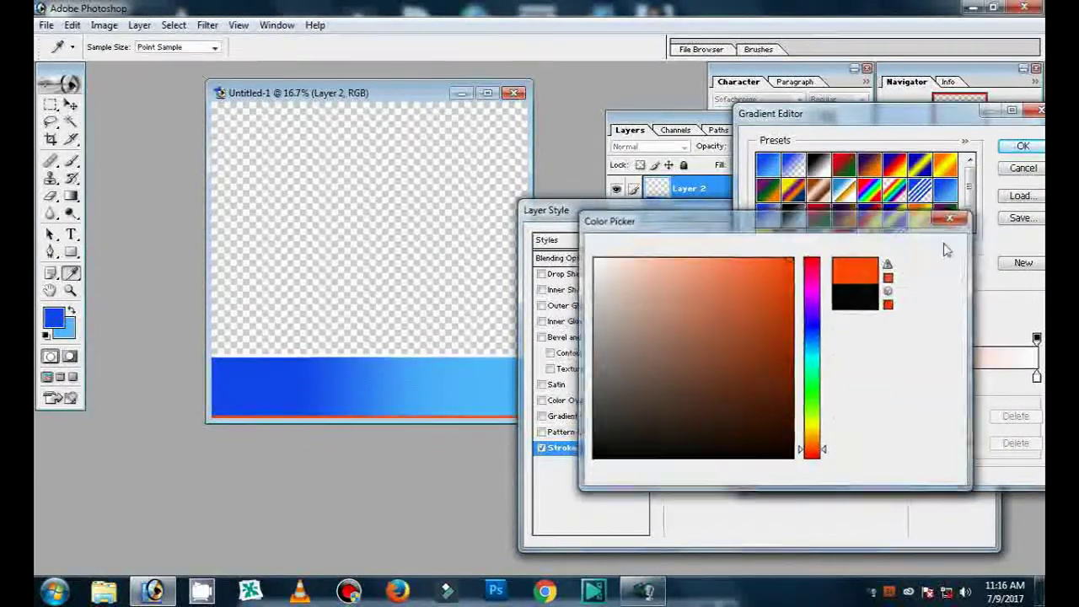
{"action": "left_click_drag", "start_coordinate": [1036, 377], "coordinate": [921, 377]}
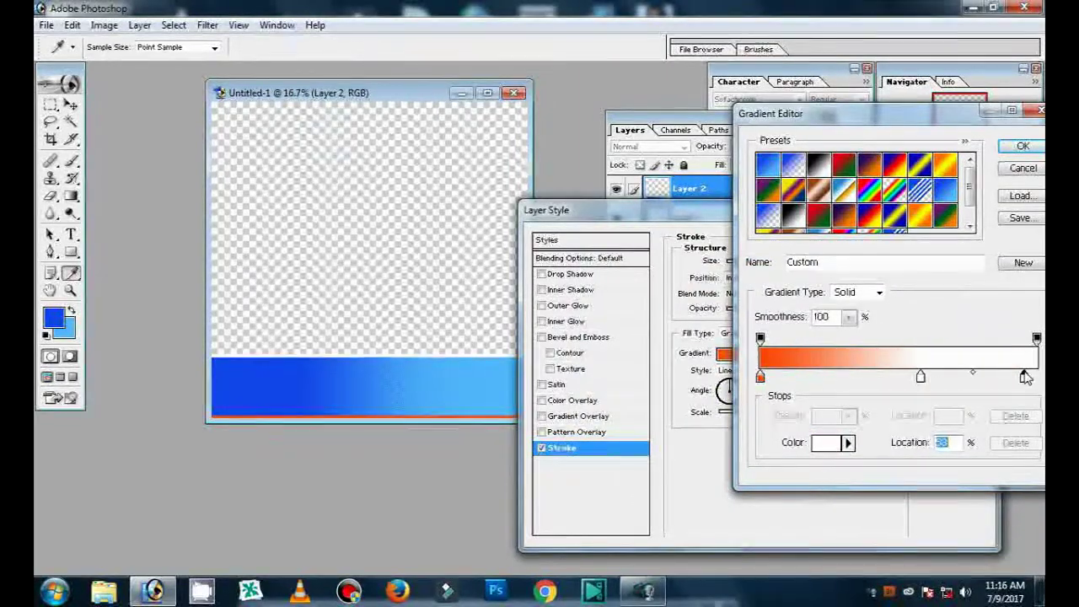
Add a deep green colour stop near the gradient's right end and accept the gradient
{"action": "left_click", "coordinate": [1025, 377]}
{"action": "left_click", "coordinate": [826, 442]}
{"action": "left_click", "coordinate": [812, 371]}
{"action": "left_click", "coordinate": [792, 257]}
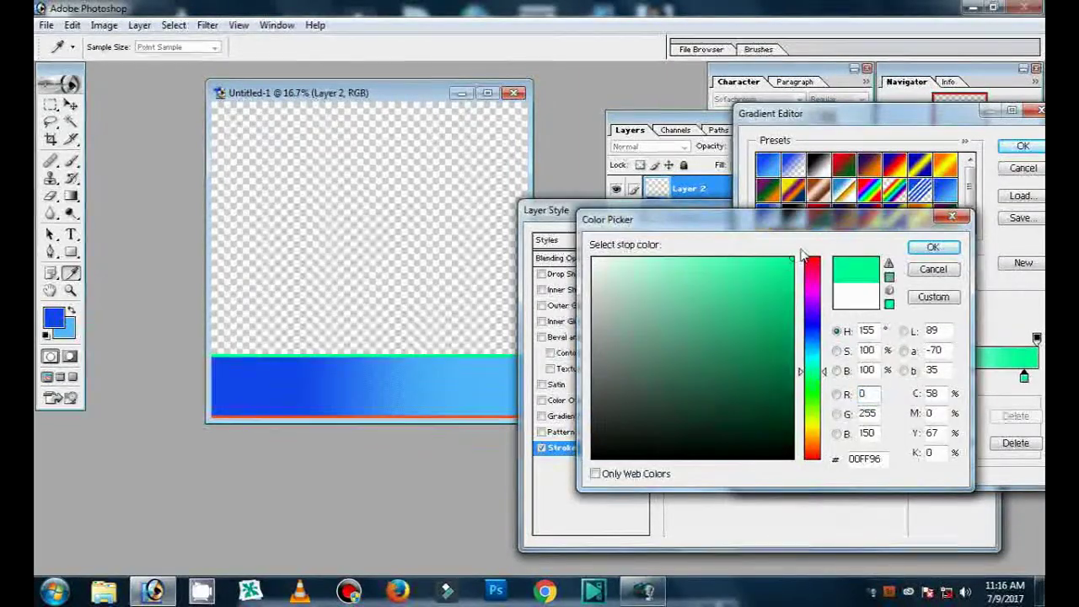
{"action": "left_click", "coordinate": [807, 379]}
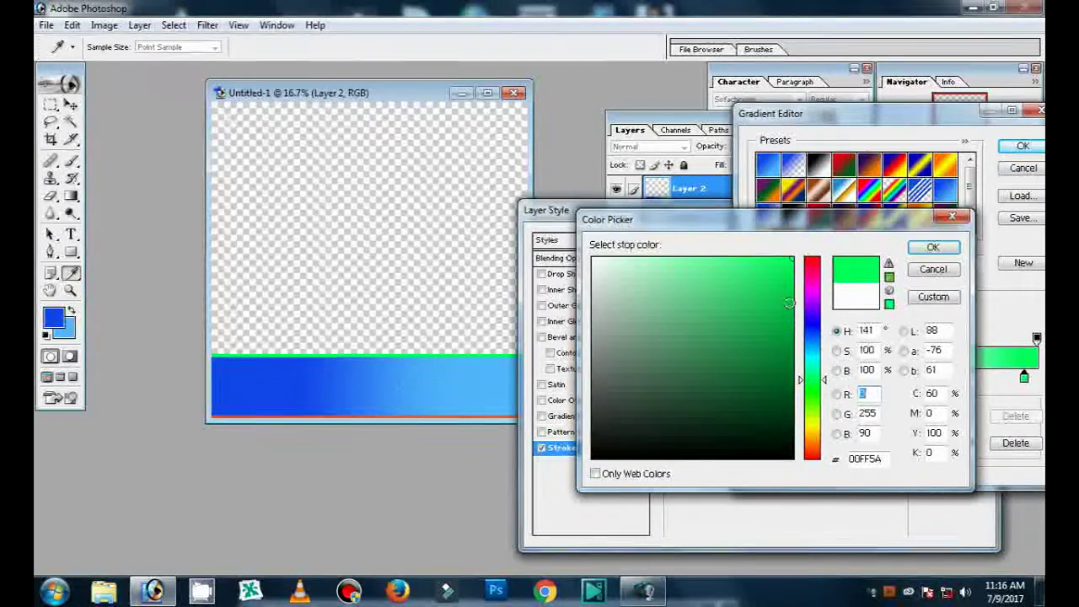
{"action": "left_click", "coordinate": [787, 302]}
{"action": "left_click", "coordinate": [930, 247]}
{"action": "left_click", "coordinate": [1022, 146]}
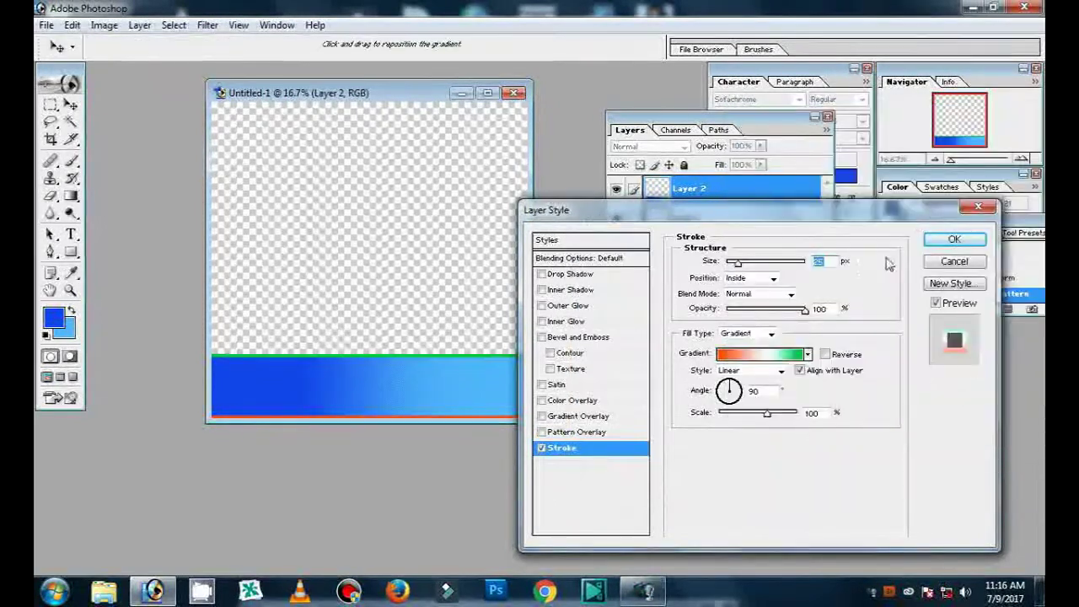
Set the stroke gradient angle to -30° and scale to 139%, and apply it
{"action": "left_click_drag", "start_coordinate": [640, 210], "coordinate": [636, 167]}
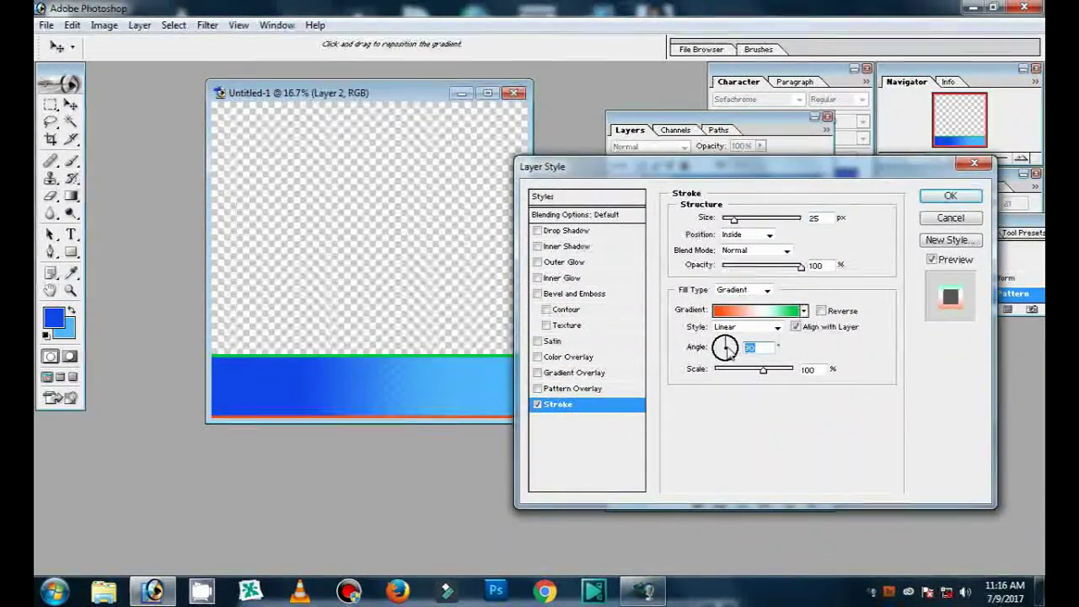
{"action": "type", "text": "-30"}
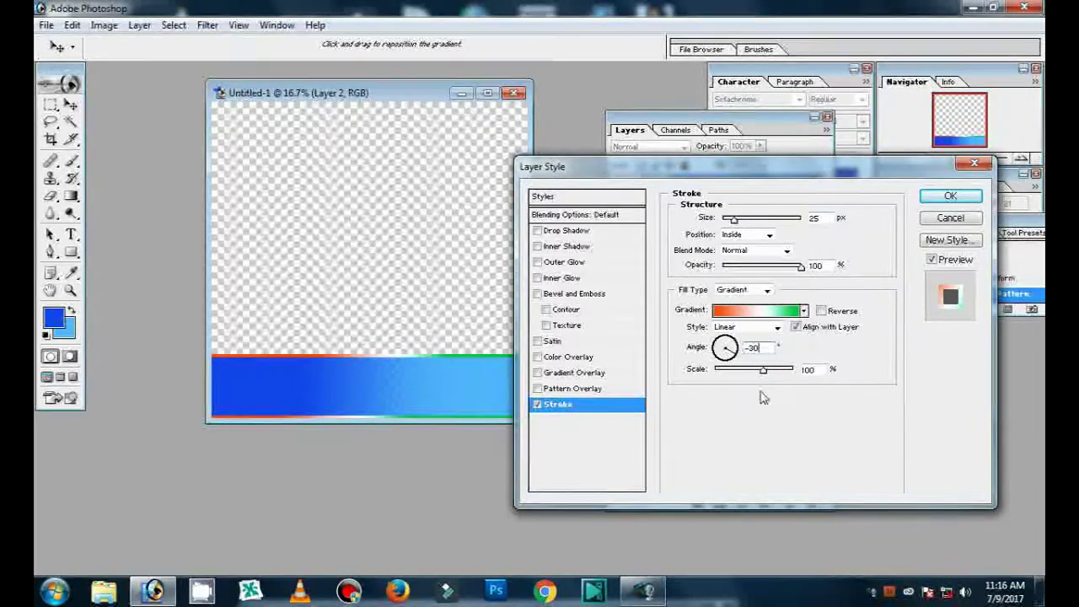
{"action": "mouse_move", "coordinate": [754, 376]}
{"action": "left_mouse_down"}
{"action": "mouse_move", "coordinate": [743, 376]}
{"action": "mouse_move", "coordinate": [788, 376]}
{"action": "left_mouse_up"}
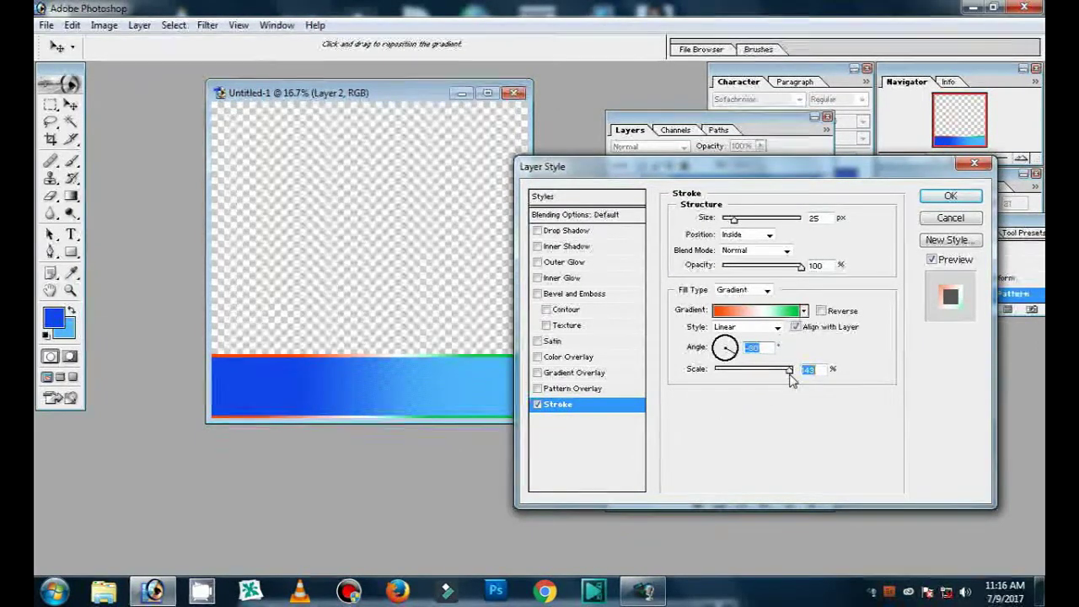
{"action": "left_click", "coordinate": [934, 200]}
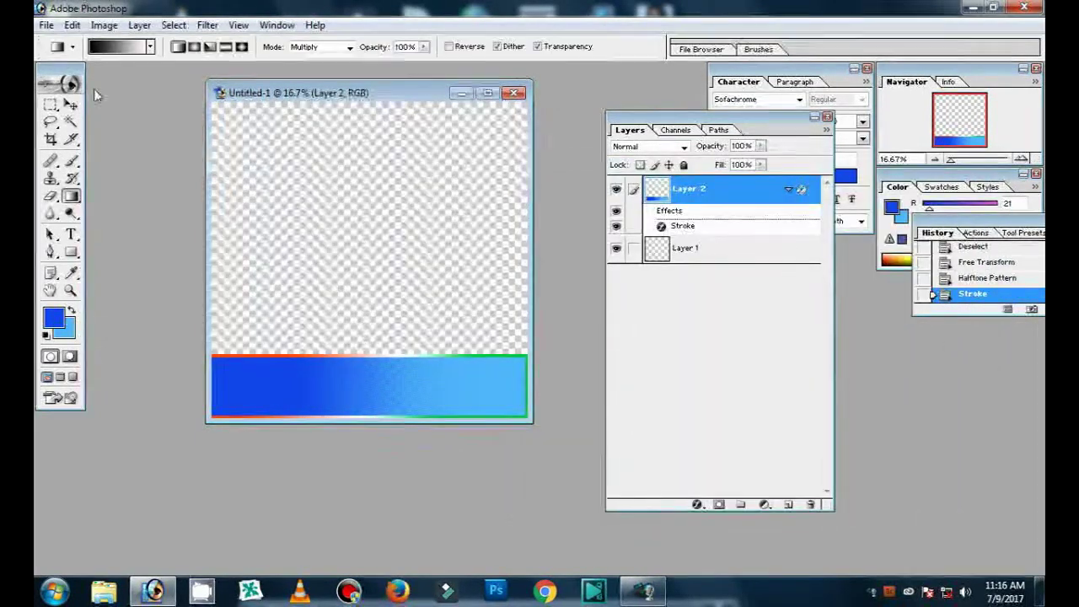
{"action": "left_click_drag", "start_coordinate": [51, 121], "coordinate": [110, 127]}
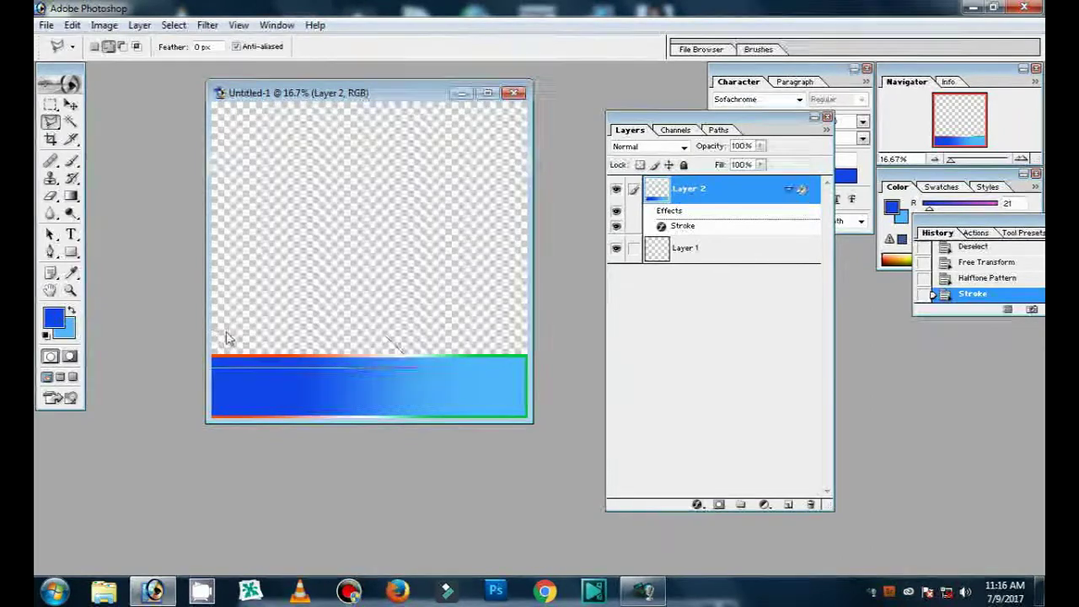
Cut an angled step from the strip's top so its left part sits lower
{"action": "double_click", "coordinate": [387, 333]}
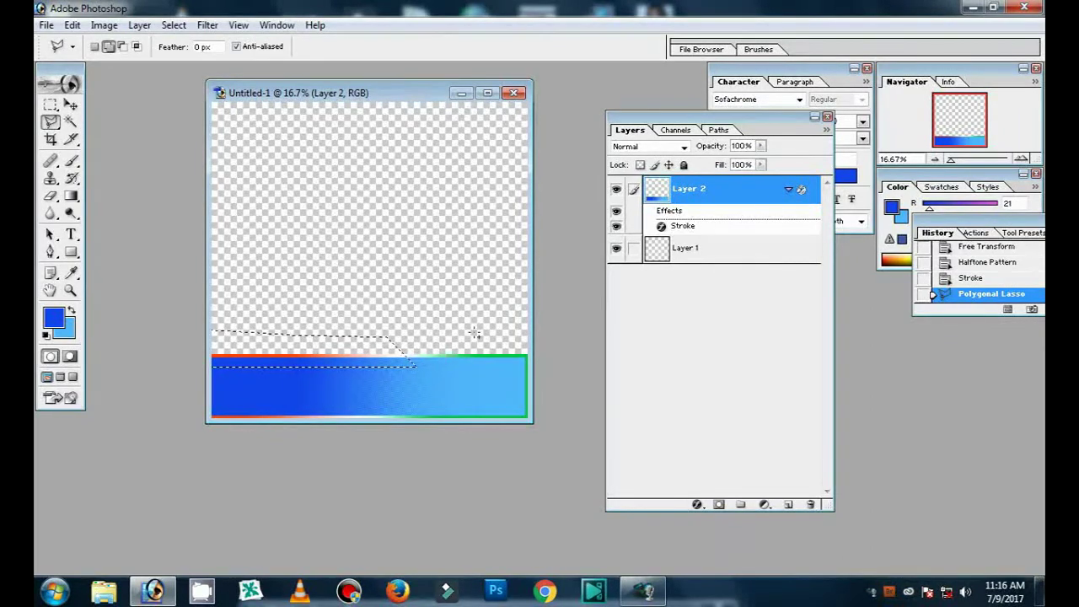
{"action": "key", "text": "Delete"}
{"action": "key", "text": "ctrl+d"}
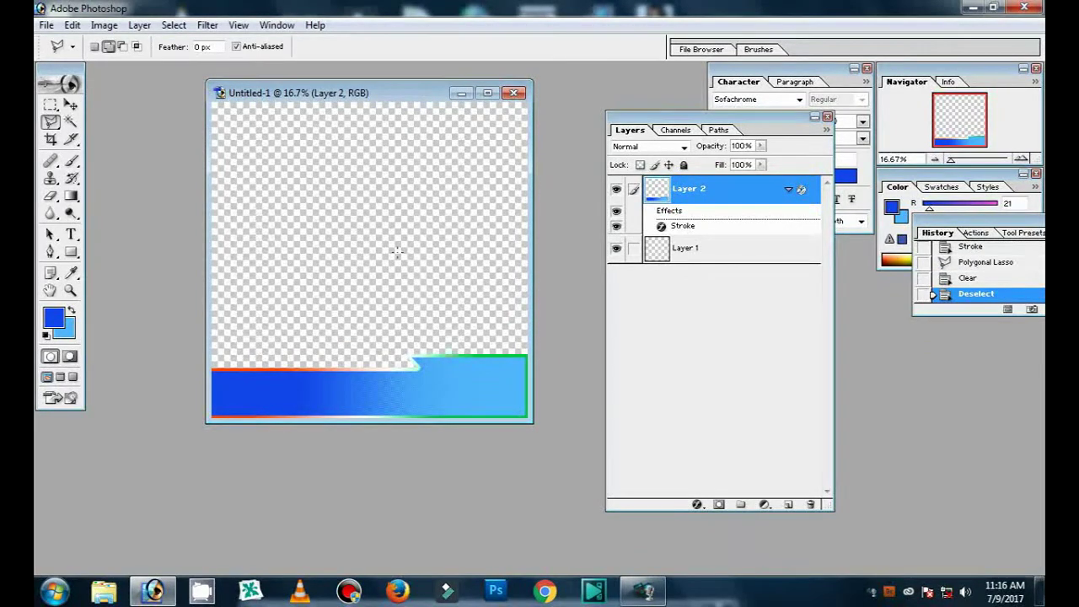
{"action": "left_click", "coordinate": [71, 106]}
{"action": "key", "text": "ctrl+o"}
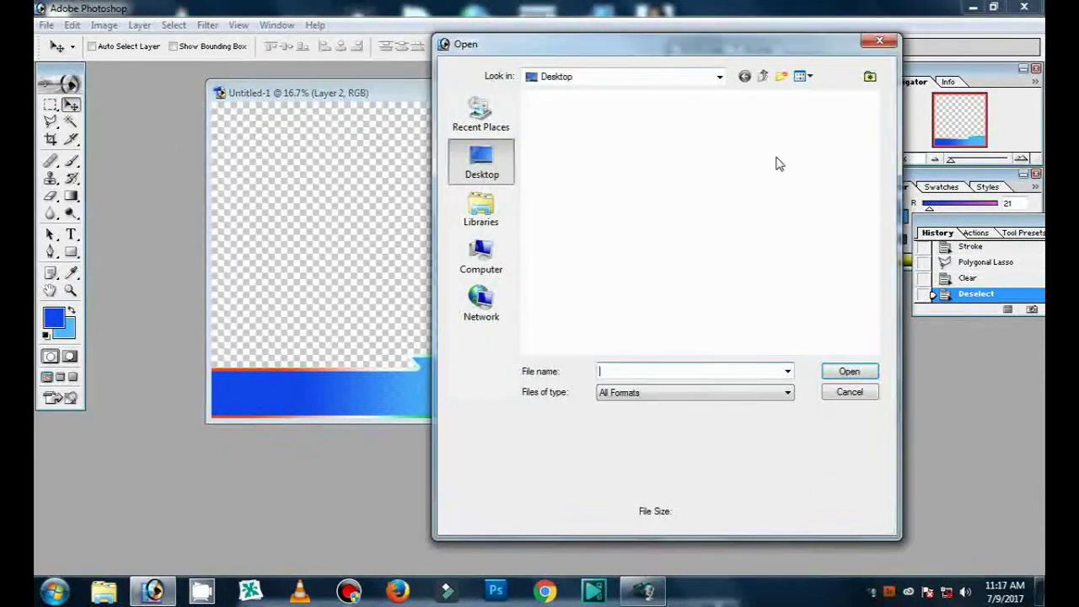
Place the Independence Day Wallpaper3 photo as Layer 3, scaled into the strip's right end
{"action": "left_click_drag", "start_coordinate": [874, 135], "coordinate": [875, 190]}
{"action": "left_click", "coordinate": [812, 231]}
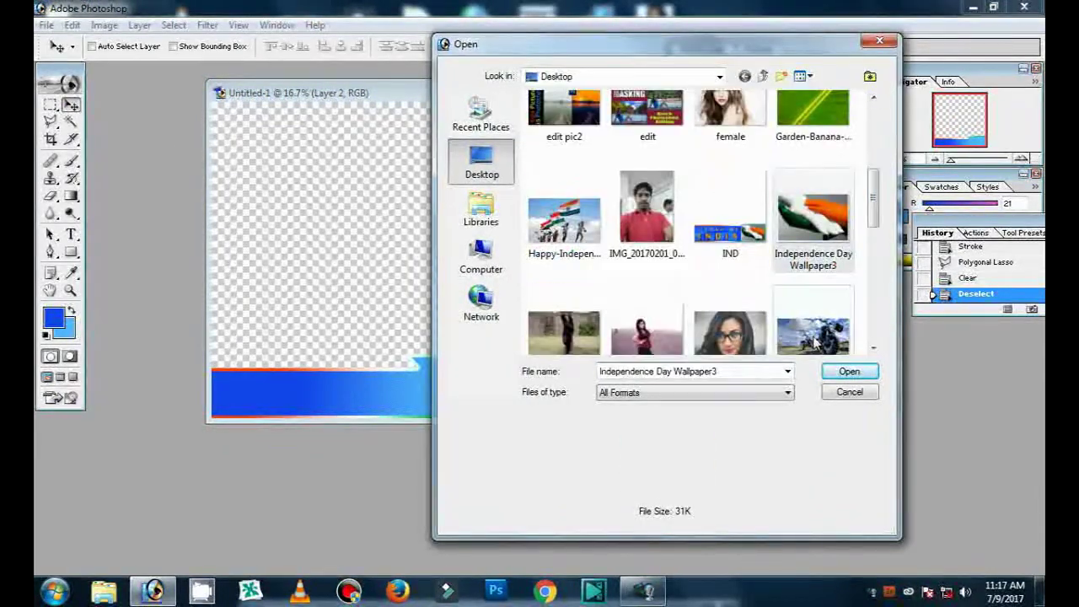
{"action": "left_click", "coordinate": [850, 370]}
{"action": "mouse_move", "coordinate": [337, 83]}
{"action": "left_mouse_down"}
{"action": "mouse_move", "coordinate": [299, 185]}
{"action": "mouse_move", "coordinate": [1, 303]}
{"action": "left_mouse_up"}
{"action": "mouse_move", "coordinate": [222, 392]}
{"action": "left_mouse_down"}
{"action": "mouse_move", "coordinate": [329, 232]}
{"action": "mouse_move", "coordinate": [464, 381]}
{"action": "mouse_move", "coordinate": [489, 381]}
{"action": "mouse_move", "coordinate": [473, 355]}
{"action": "left_mouse_up"}
{"action": "key", "text": "ctrl+t"}
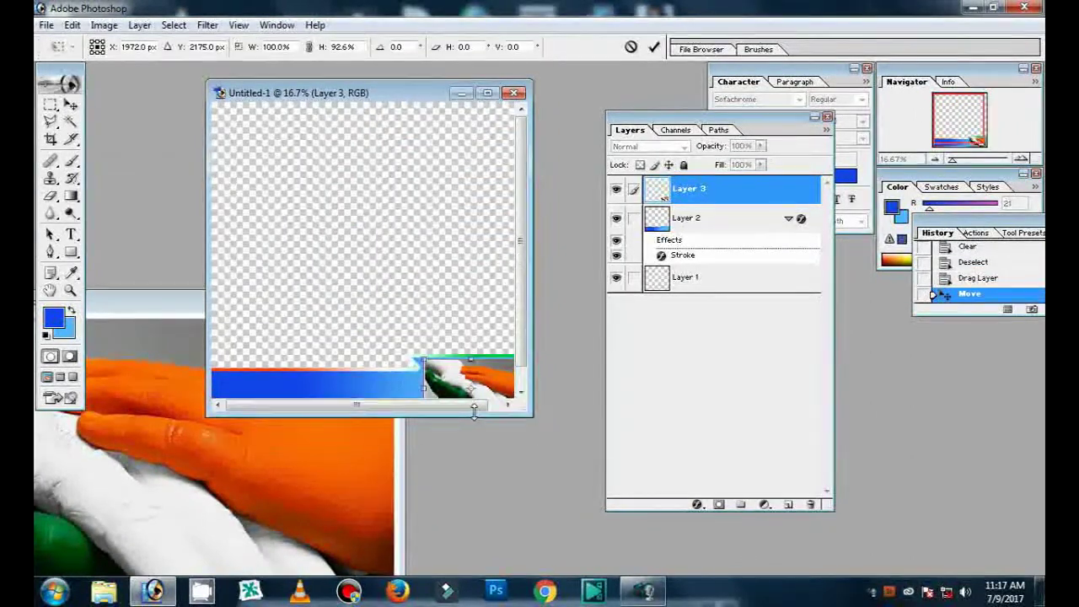
{"action": "left_click_drag", "start_coordinate": [476, 422], "coordinate": [475, 489]}
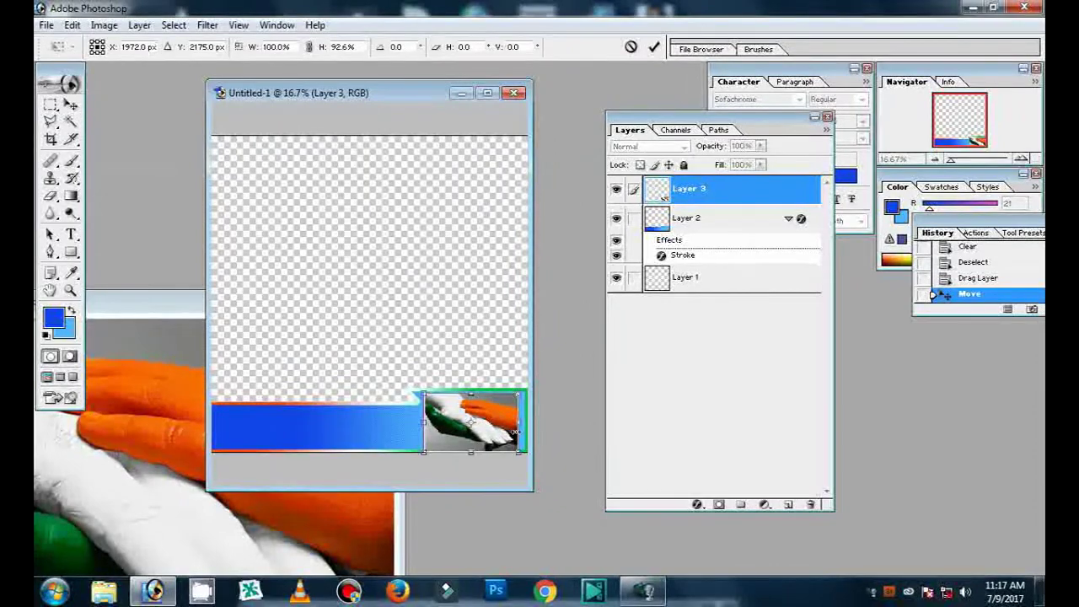
{"action": "left_click_drag", "start_coordinate": [517, 422], "coordinate": [525, 424]}
{"action": "key", "text": "Return"}
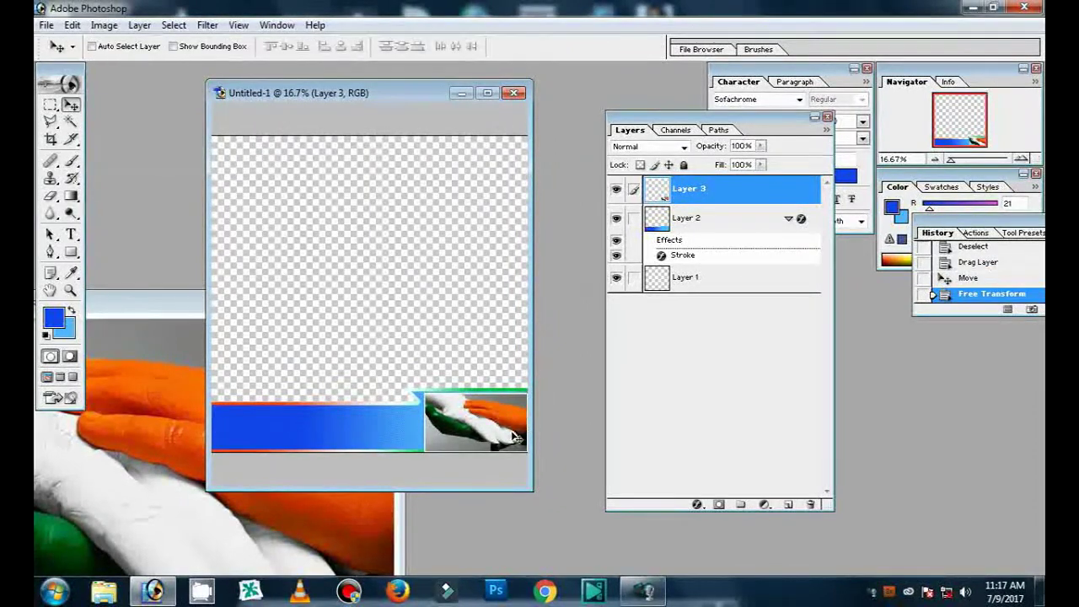
{"action": "key", "text": "Up"}
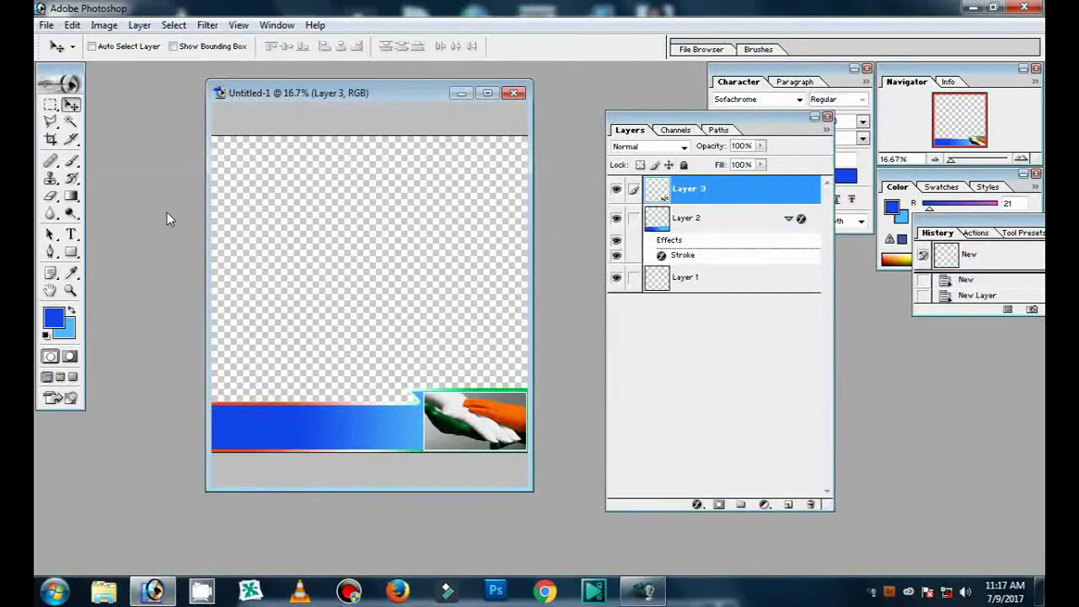
{"action": "double_click", "coordinate": [159, 202]}
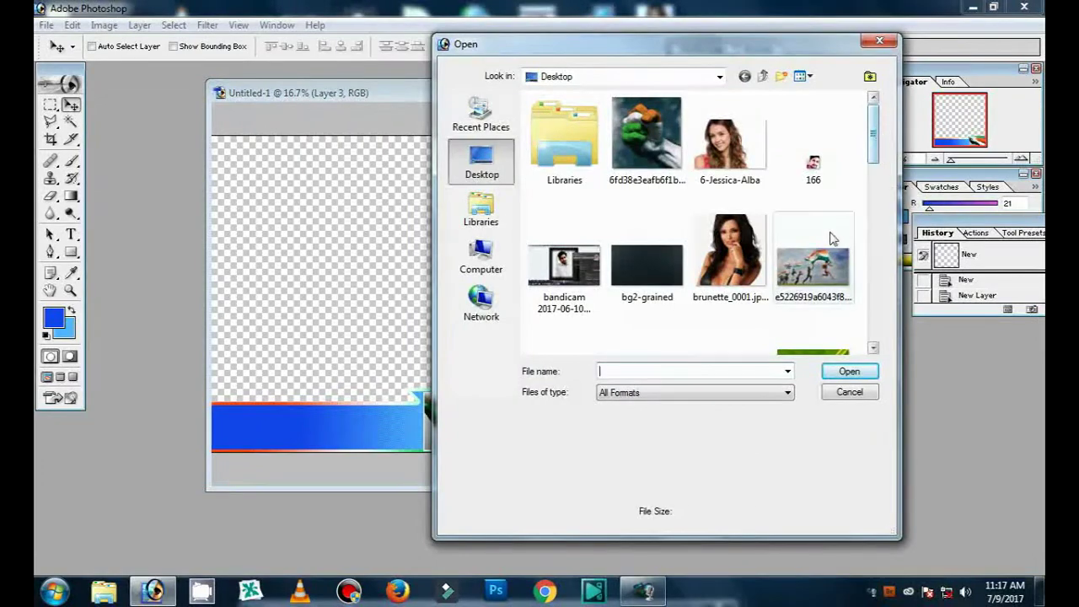
Stretch the flag-waving children photo across the strip's left portion as Layer 4 with Overlay blending
{"action": "double_click", "coordinate": [813, 267]}
{"action": "mouse_move", "coordinate": [426, 226]}
{"action": "left_mouse_down"}
{"action": "mouse_move", "coordinate": [351, 427]}
{"action": "mouse_move", "coordinate": [271, 426]}
{"action": "left_mouse_up"}
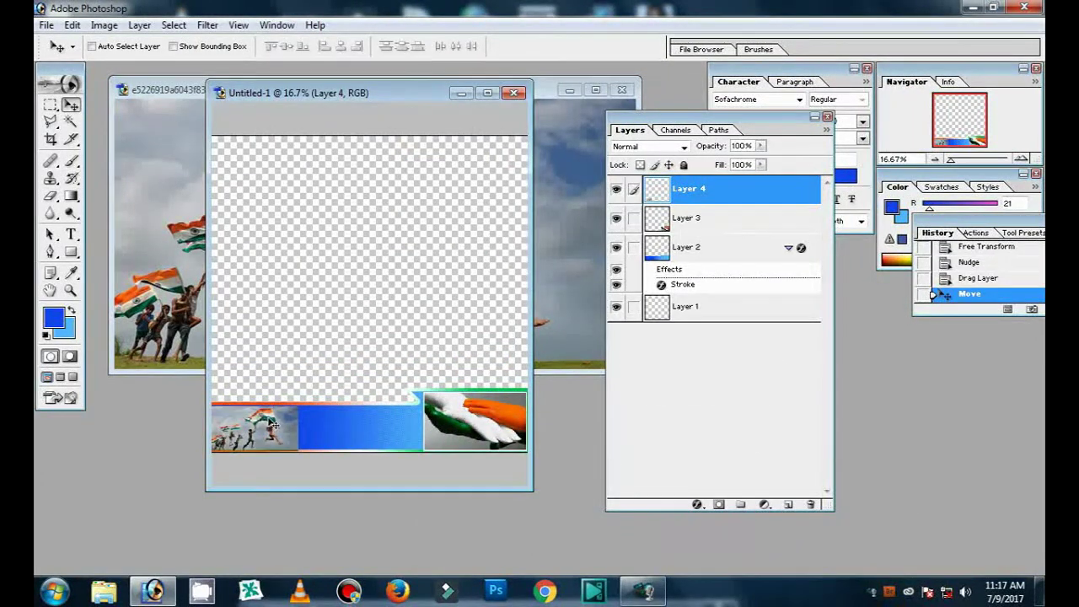
{"action": "key", "text": "ctrl+t"}
{"action": "left_click_drag", "start_coordinate": [298, 428], "coordinate": [420, 428]}
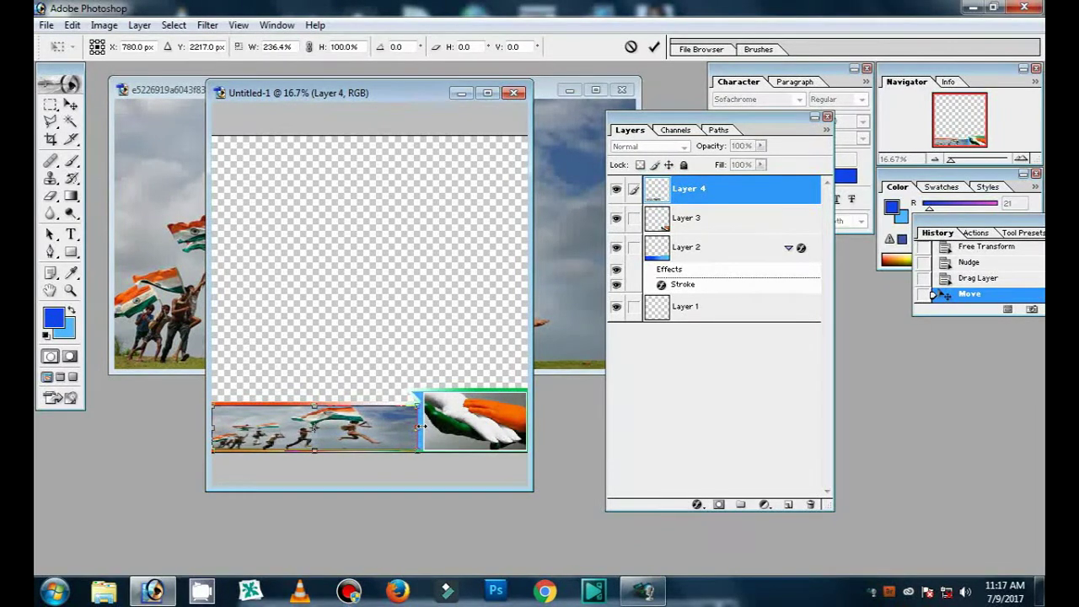
{"action": "key", "text": "Return"}
{"action": "left_click", "coordinate": [638, 150]}
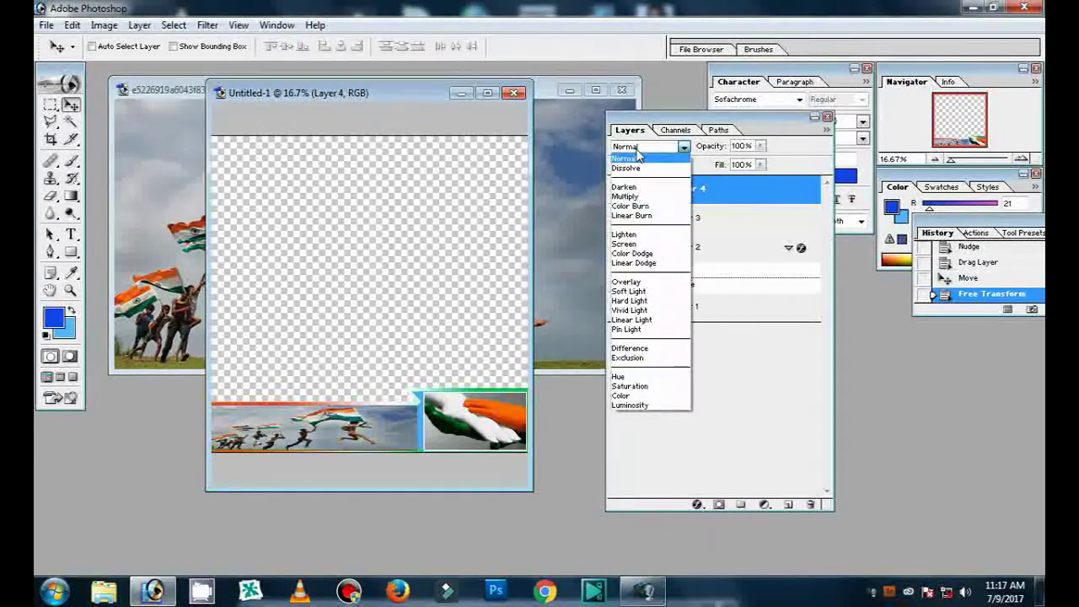
{"action": "left_click", "coordinate": [626, 281]}
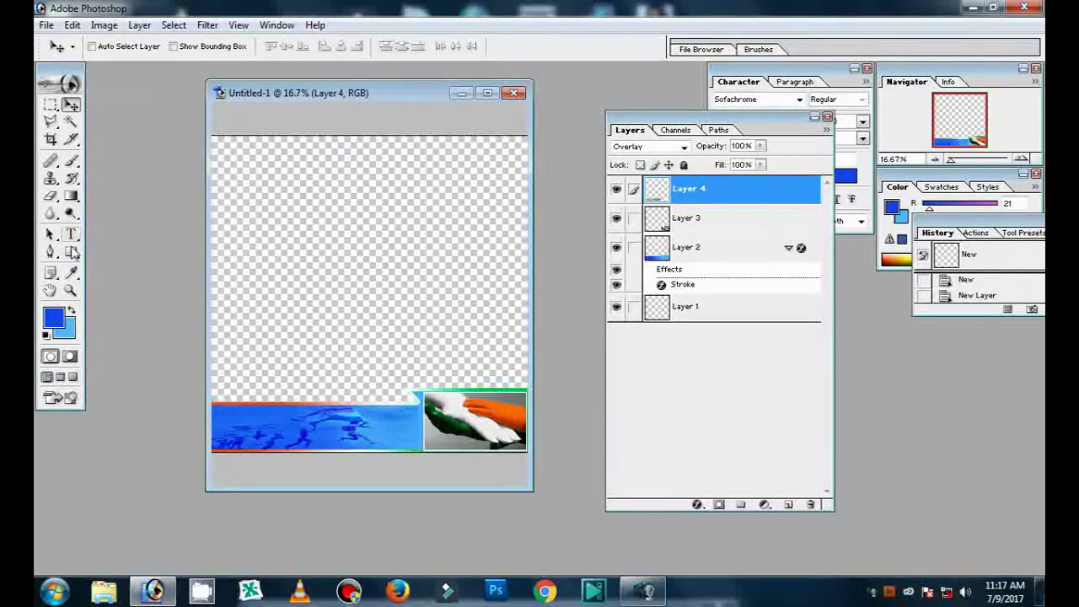
Type the blue Sofachrome heading 'I LOVE MY INDIA' and move it to the canvas centre
{"action": "left_click", "coordinate": [71, 235]}
{"action": "left_click", "coordinate": [242, 209]}
{"action": "type", "text": "V"}
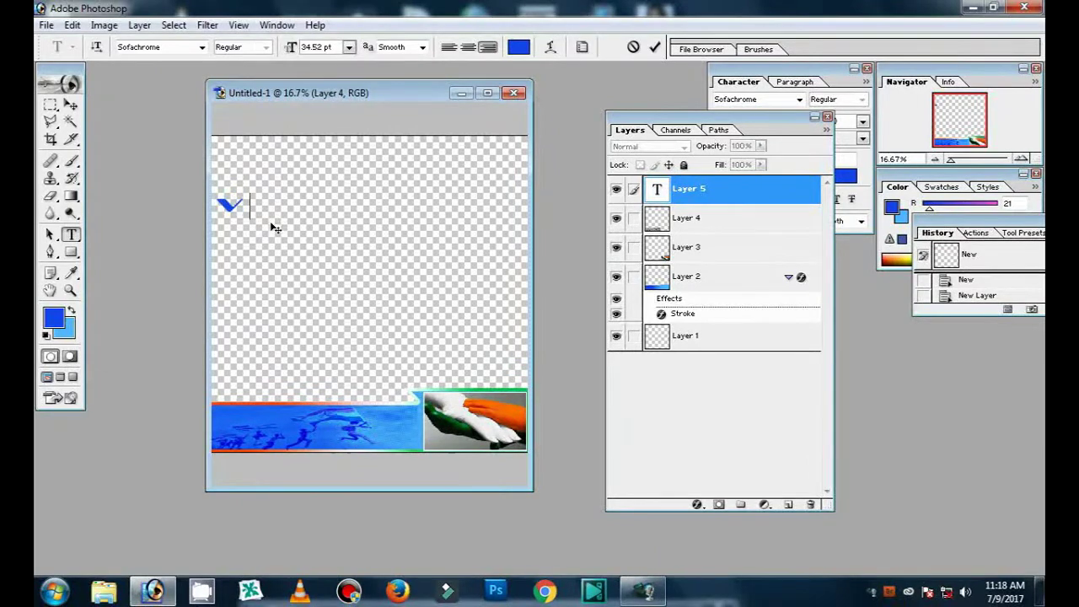
{"action": "type", "text": "DI"}
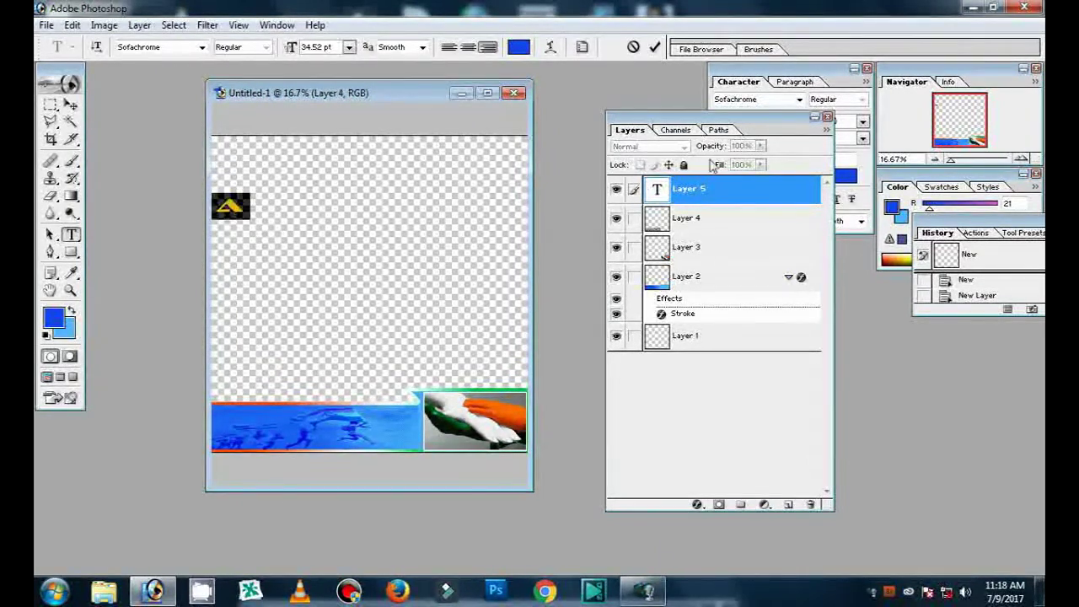
{"action": "left_click_drag", "start_coordinate": [716, 116], "coordinate": [700, 212]}
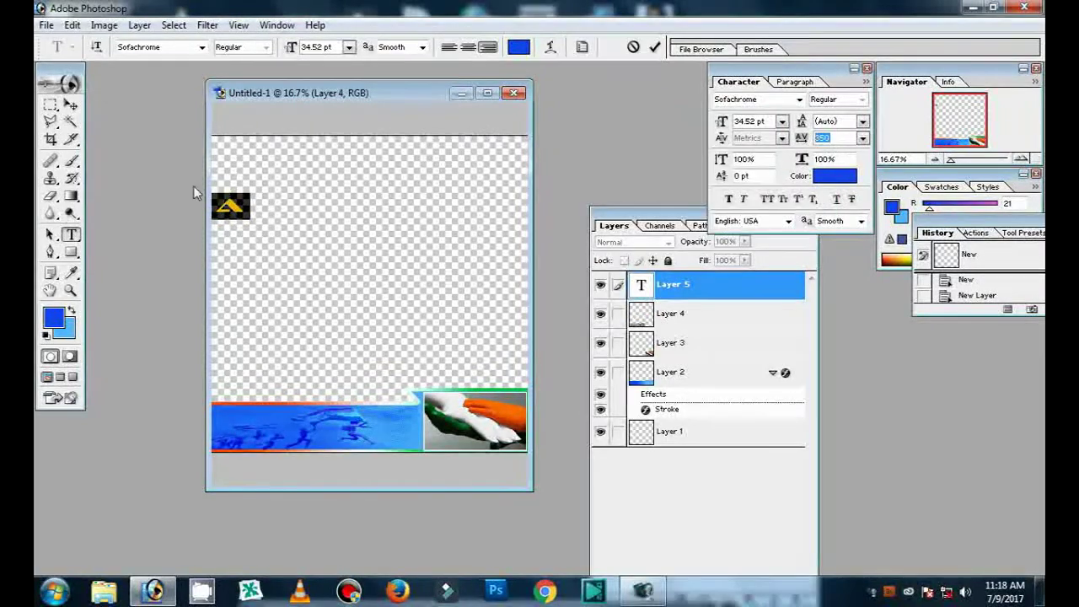
{"action": "left_click", "coordinate": [71, 105]}
{"action": "mouse_move", "coordinate": [227, 206]}
{"action": "left_mouse_down"}
{"action": "mouse_move", "coordinate": [490, 217]}
{"action": "mouse_move", "coordinate": [500, 251]}
{"action": "mouse_move", "coordinate": [452, 255]}
{"action": "left_mouse_up"}
{"action": "key", "text": "ctrl+t"}
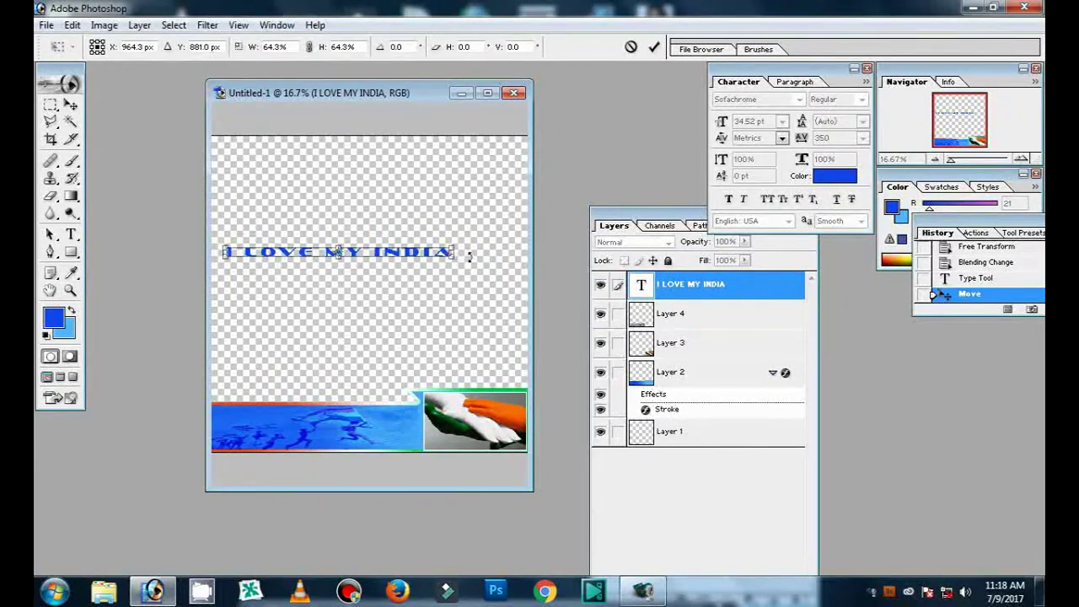
Commit the 64.3% scaling and make the heading text white
{"action": "key", "text": "Return"}
{"action": "left_click", "coordinate": [834, 176]}
{"action": "left_click", "coordinate": [592, 254]}
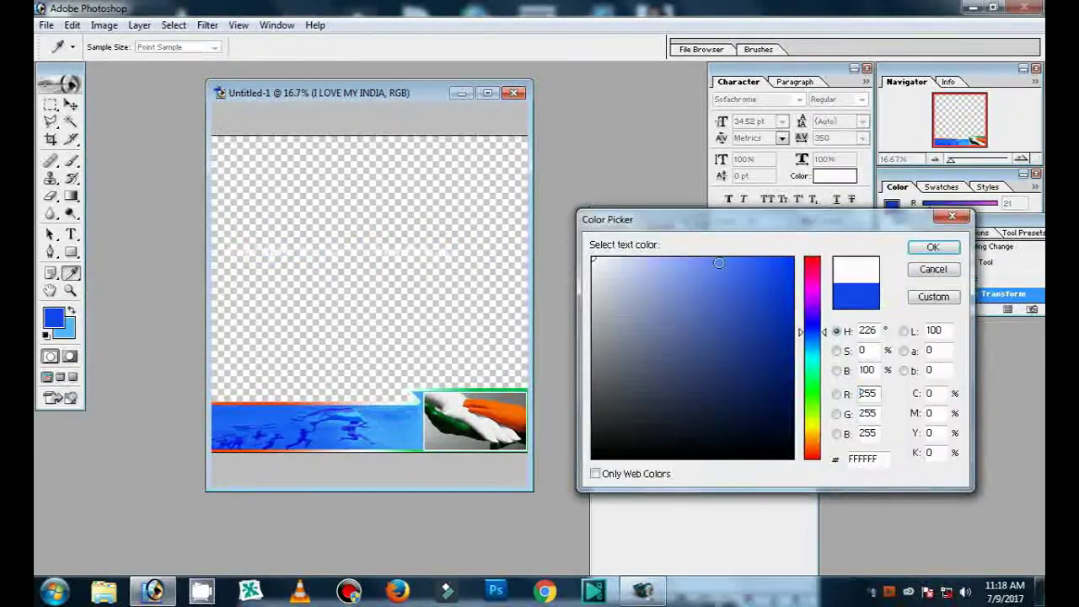
{"action": "left_click", "coordinate": [932, 245]}
Move and scale the white lettering to fit inside the blue strip
{"action": "left_click_drag", "start_coordinate": [343, 405], "coordinate": [342, 415]}
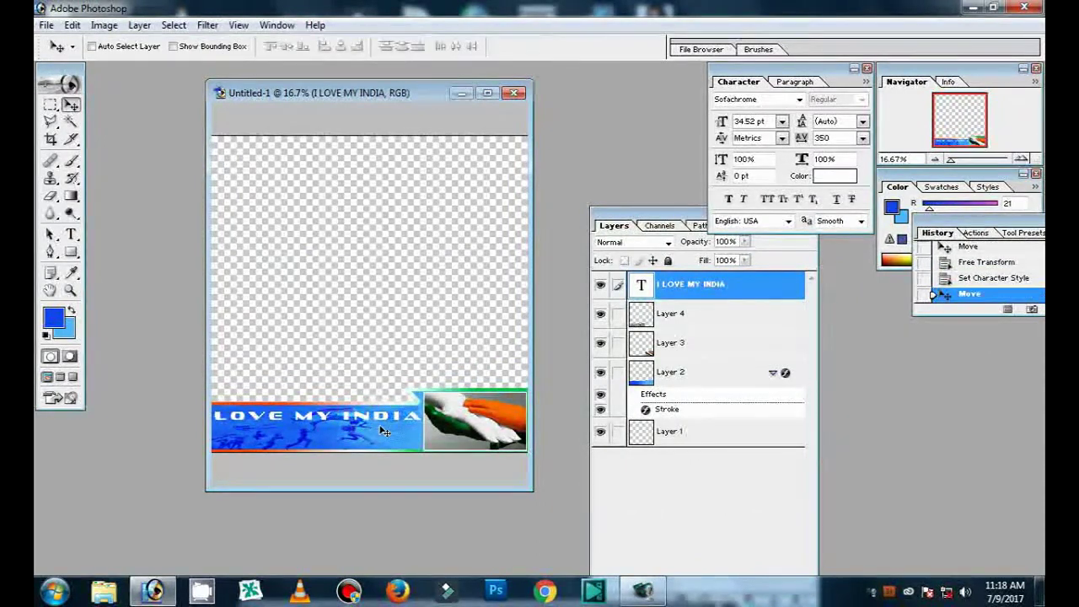
{"action": "key", "text": "ctrl+t"}
{"action": "left_click_drag", "start_coordinate": [421, 419], "coordinate": [411, 424]}
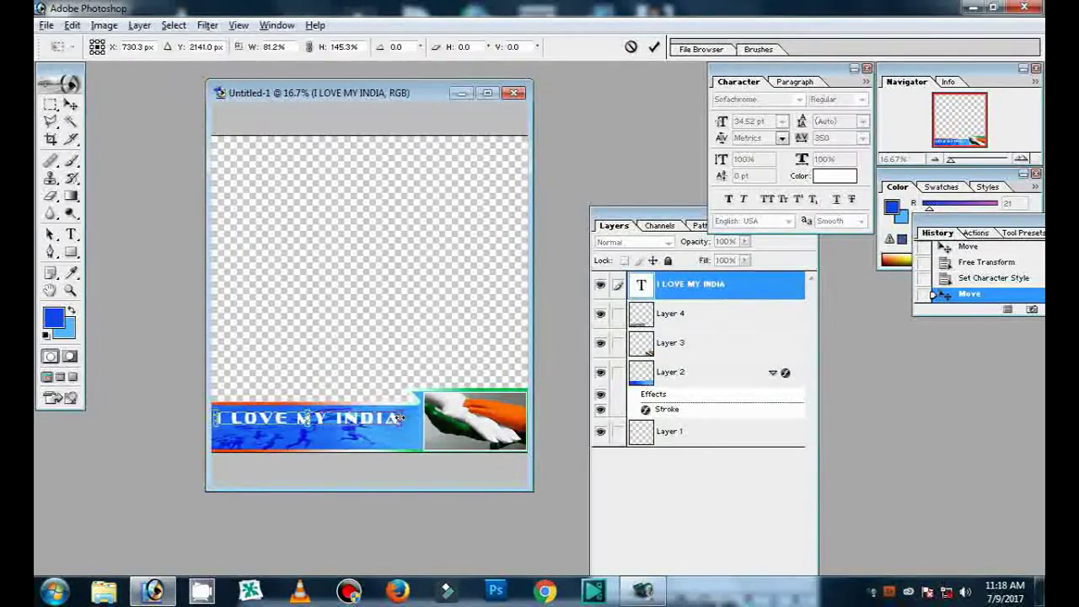
{"action": "key", "text": "Return"}
{"action": "key", "text": "Right"}
{"action": "key", "text": "Right"}
{"action": "key", "text": "Right"}
{"action": "key", "text": "Right"}
{"action": "key", "text": "Right"}
{"action": "key", "text": "Right"}
{"action": "key", "text": "Right"}
{"action": "key", "text": "Right"}
{"action": "key", "text": "Right"}
{"action": "key", "text": "Right"}
{"action": "key", "text": "Right"}
{"action": "key", "text": "Right"}
{"action": "key", "text": "Right"}
{"action": "key", "text": "Right"}
{"action": "key", "text": "Right"}
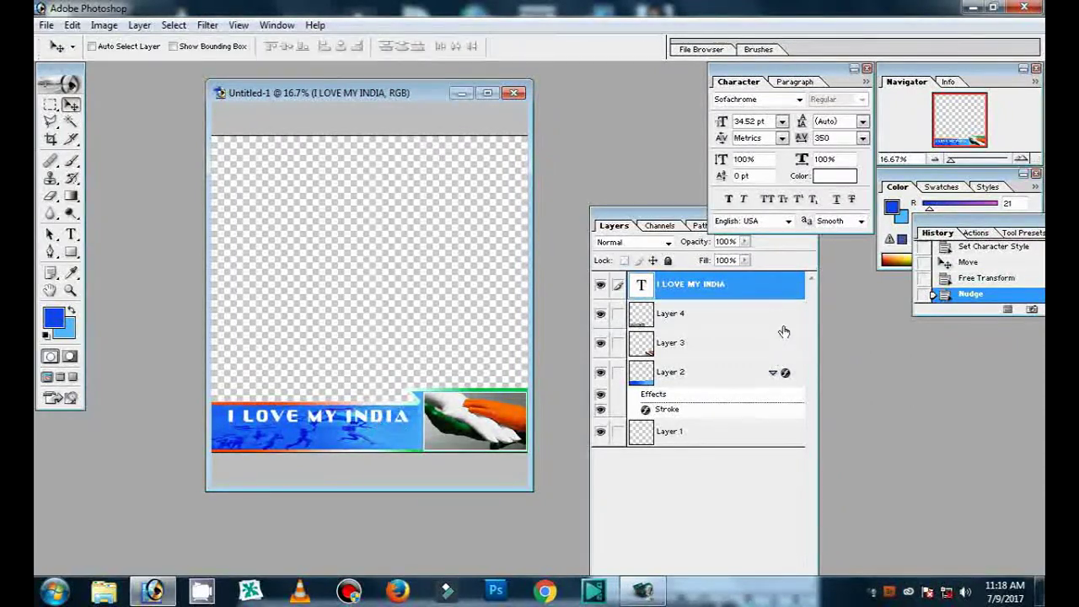
{"action": "left_click_drag", "start_coordinate": [698, 223], "coordinate": [701, 167]}
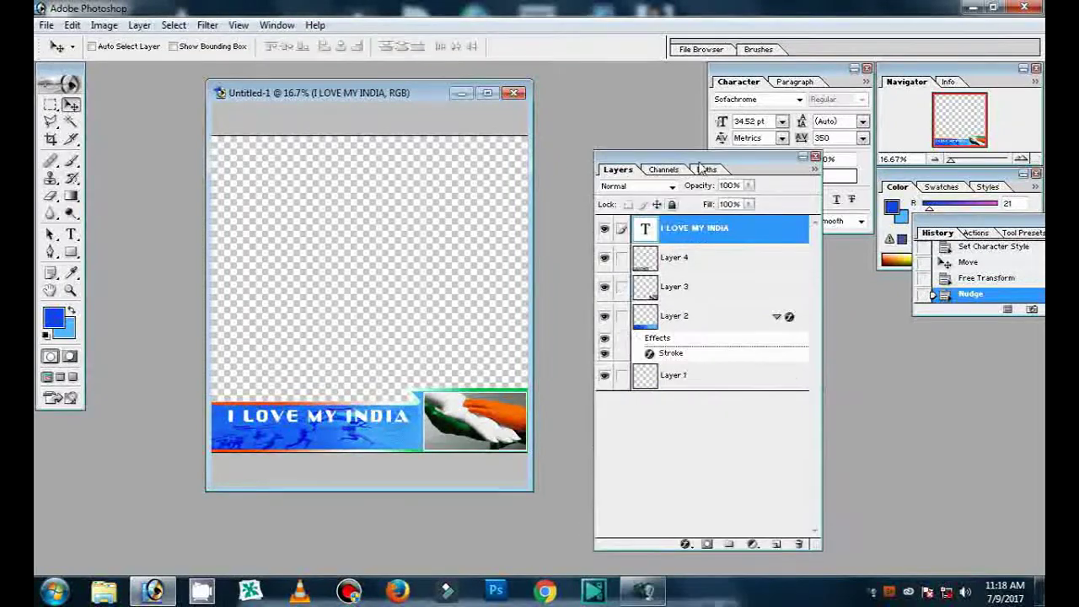
Add a Drop Shadow to the I LOVE MY INDIA text layer
{"action": "left_click", "coordinate": [685, 543]}
{"action": "left_click", "coordinate": [708, 374]}
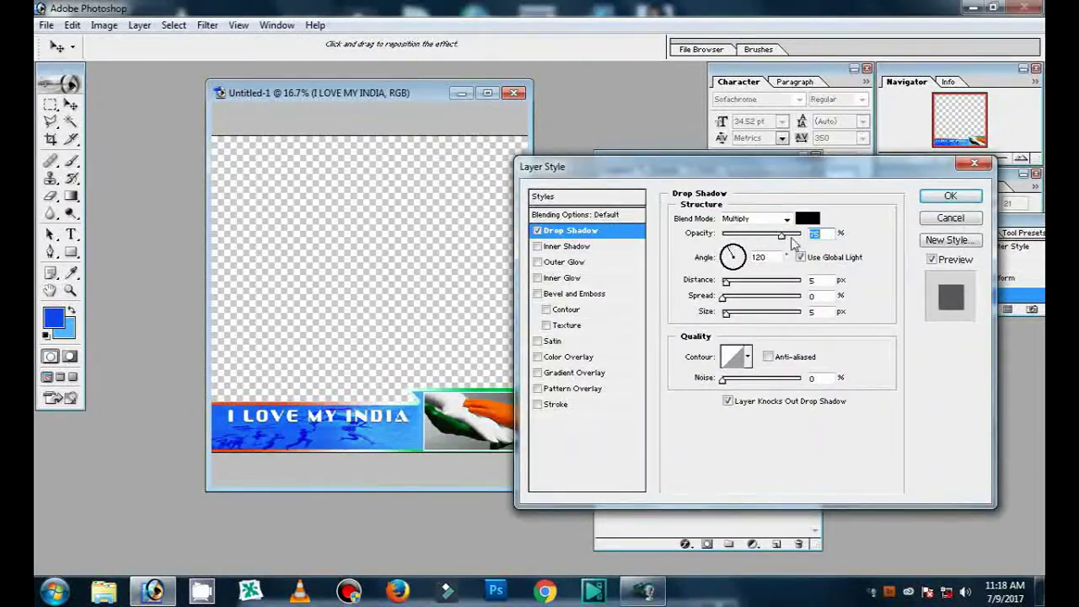
{"action": "left_click", "coordinate": [946, 196]}
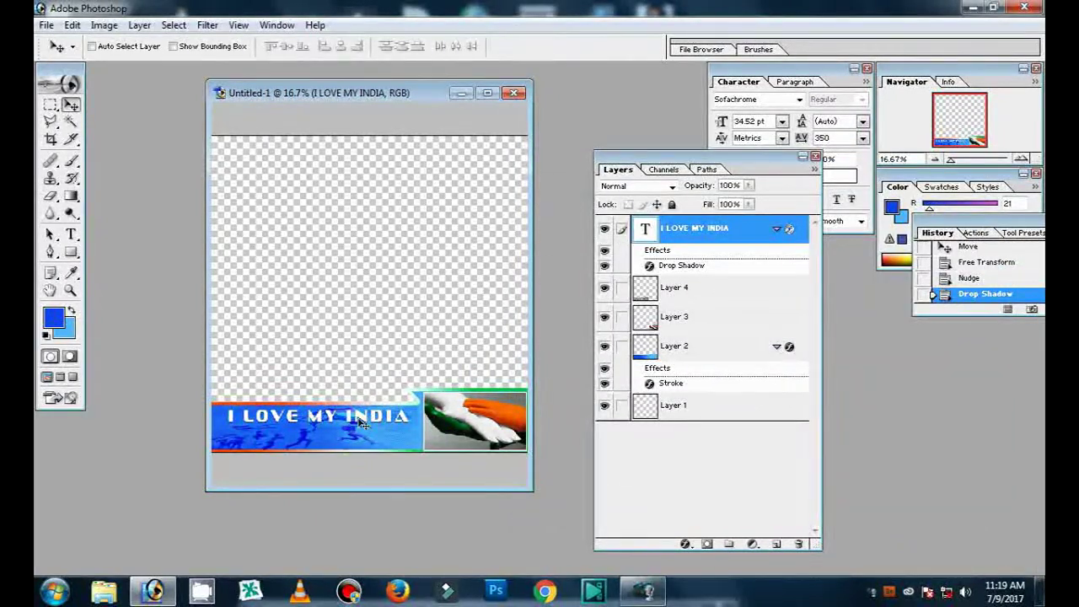
Stretch the text to 108.1% × 265.3% to fill the strip
{"action": "left_click_drag", "start_coordinate": [357, 430], "coordinate": [358, 441]}
{"action": "key", "text": "ctrl+t"}
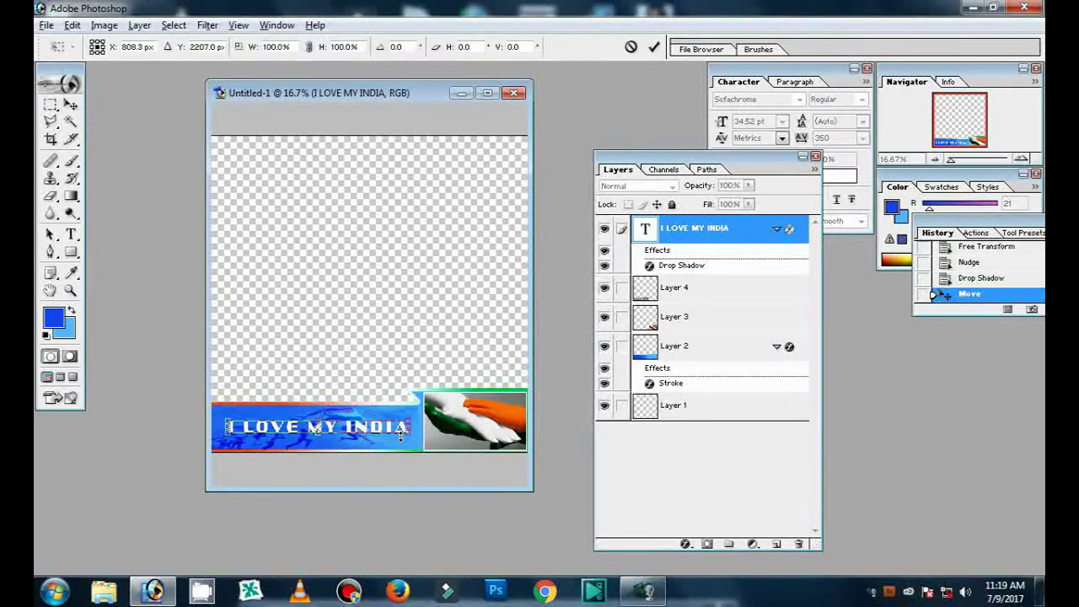
{"action": "left_click_drag", "start_coordinate": [408, 429], "coordinate": [418, 429]}
{"action": "left_click_drag", "start_coordinate": [317, 436], "coordinate": [319, 442]}
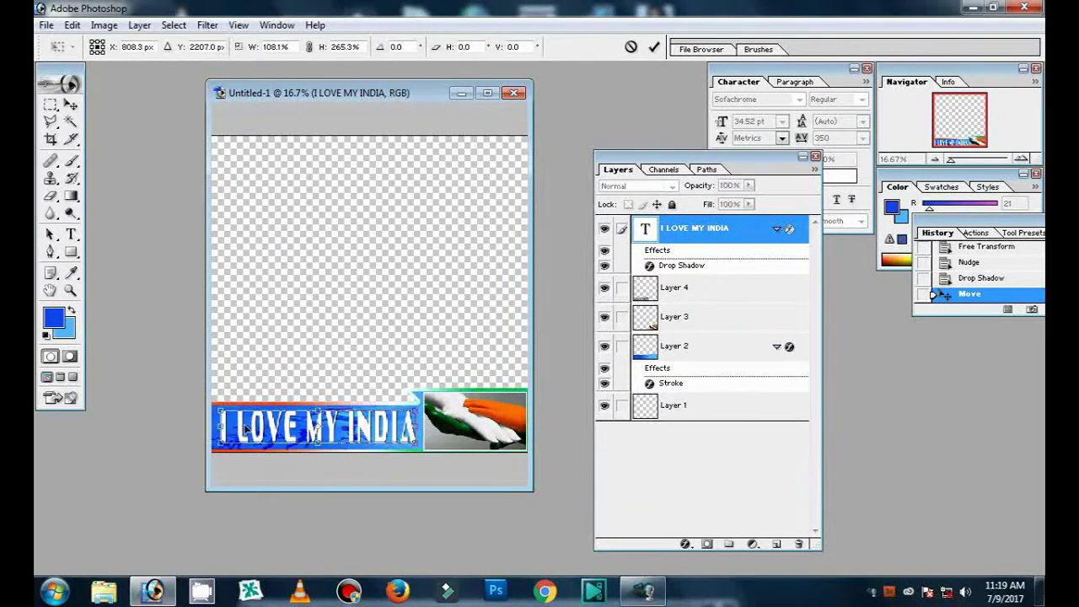
{"action": "key", "text": "Return"}
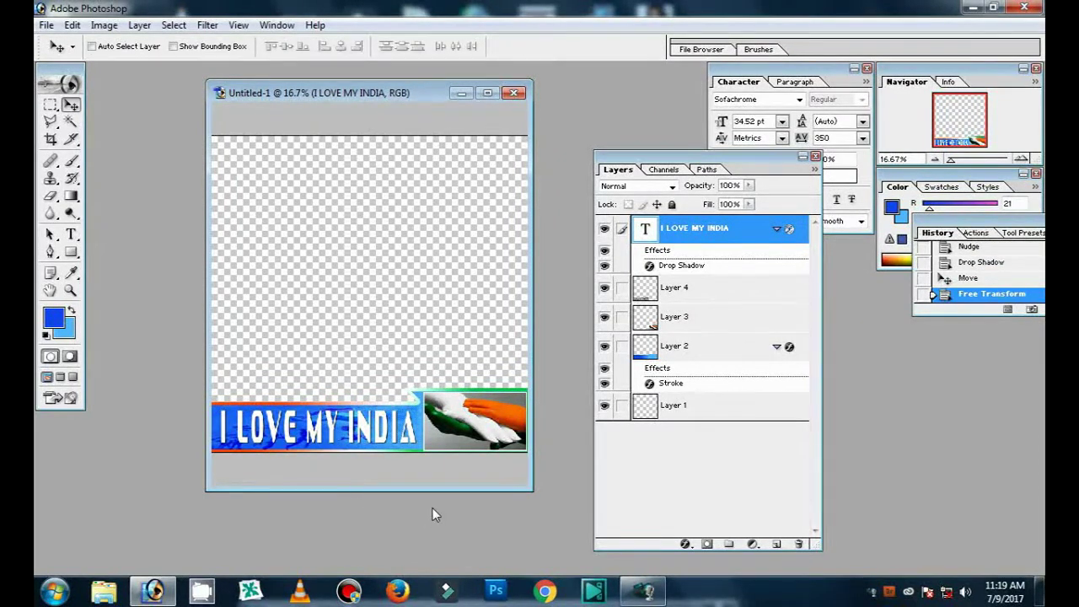
Give the text a black Stroke and adjust its thickness
{"action": "left_click", "coordinate": [686, 544]}
{"action": "left_click", "coordinate": [712, 527]}
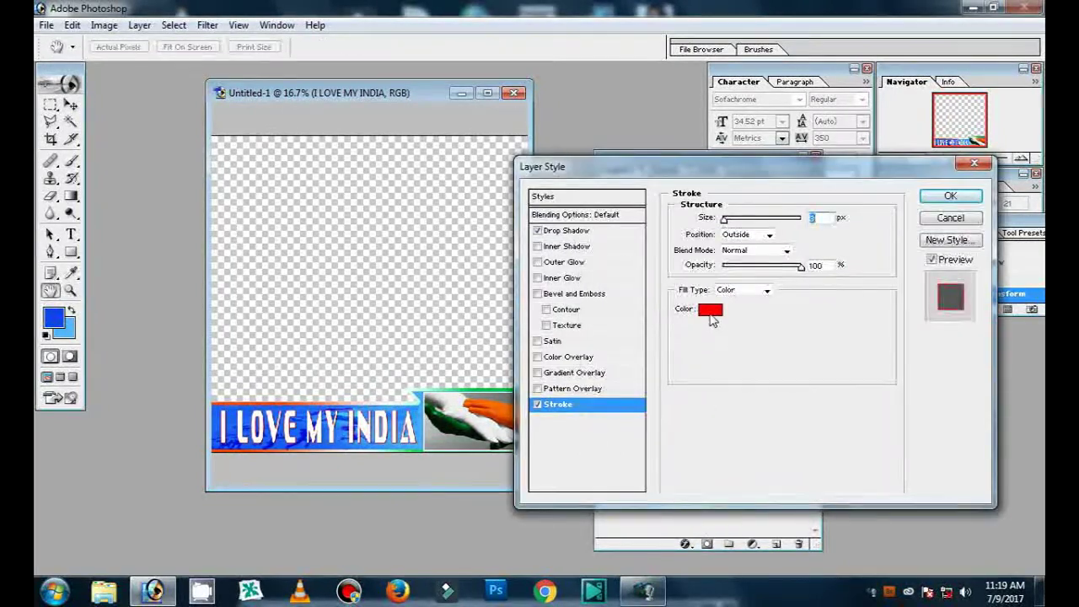
{"action": "left_click", "coordinate": [710, 310]}
{"action": "left_click", "coordinate": [669, 433]}
{"action": "left_click", "coordinate": [932, 245]}
{"action": "mouse_move", "coordinate": [733, 219]}
{"action": "left_mouse_down"}
{"action": "mouse_move", "coordinate": [723, 216]}
{"action": "mouse_move", "coordinate": [730, 227]}
{"action": "left_mouse_up"}
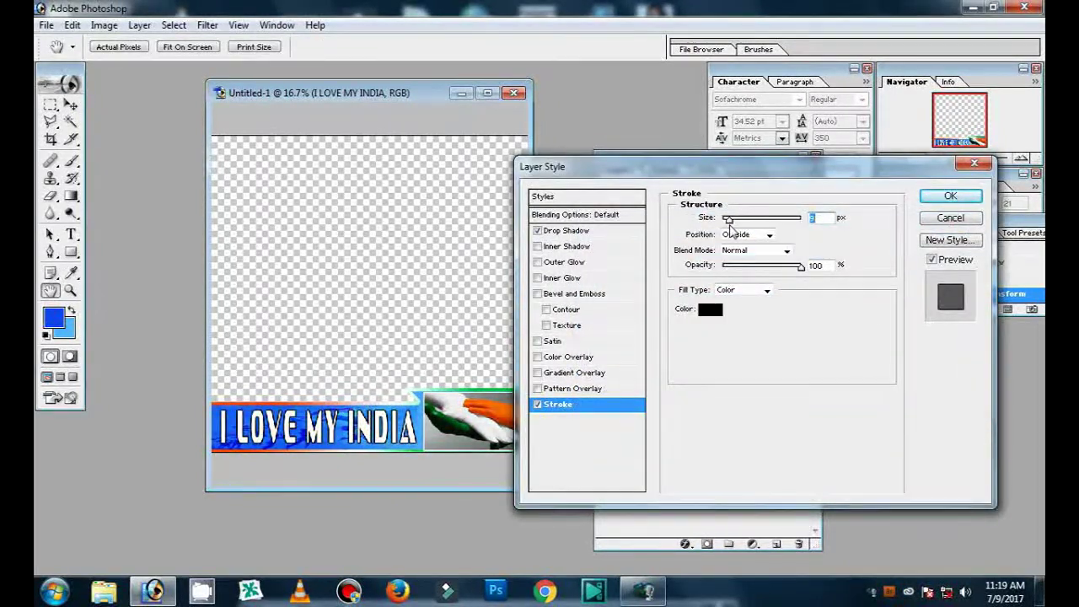
Add a Gradient Overlay with a golden yellow FFBB03 stop to the text
{"action": "left_click", "coordinate": [575, 373]}
{"action": "left_click", "coordinate": [735, 250]}
{"action": "left_click", "coordinate": [760, 377]}
{"action": "left_click", "coordinate": [824, 445]}
{"action": "left_click_drag", "start_coordinate": [811, 422], "coordinate": [814, 436]}
{"action": "left_click", "coordinate": [789, 259]}
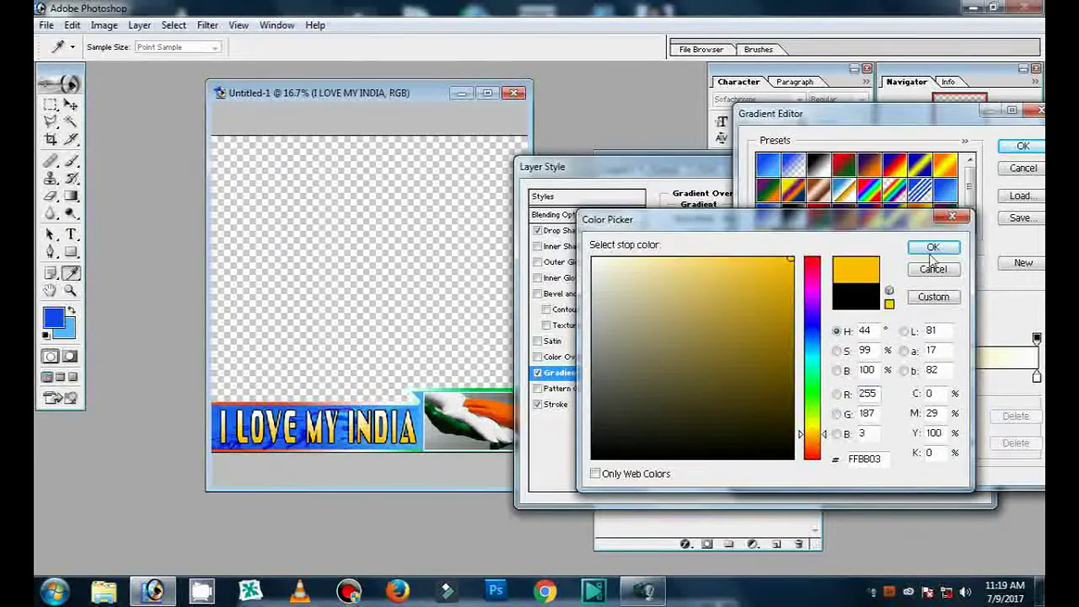
{"action": "left_click", "coordinate": [927, 248]}
{"action": "left_click", "coordinate": [1015, 147]}
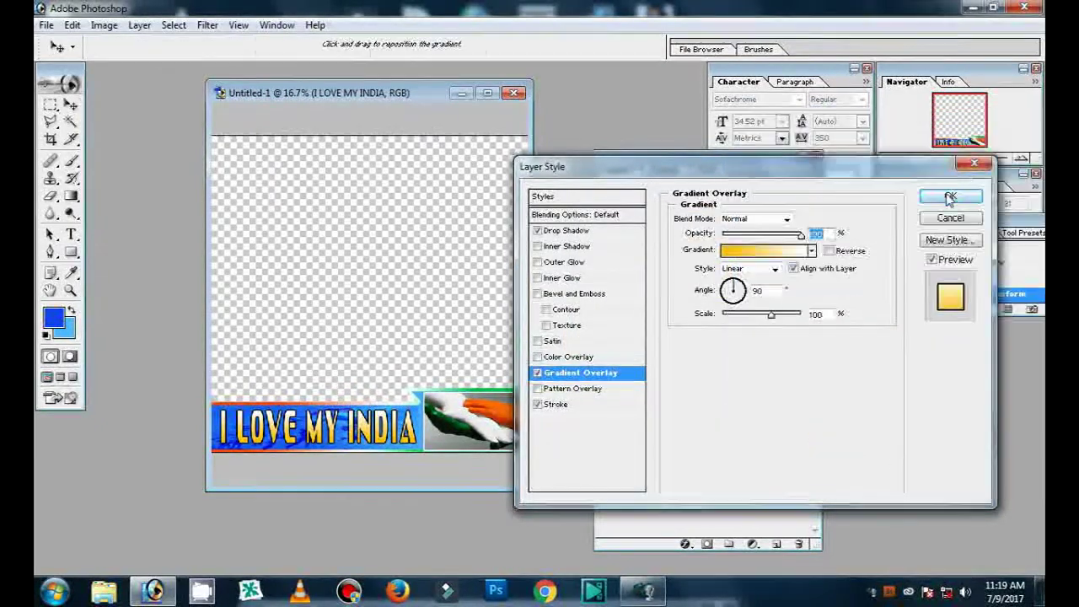
{"action": "left_click", "coordinate": [949, 195]}
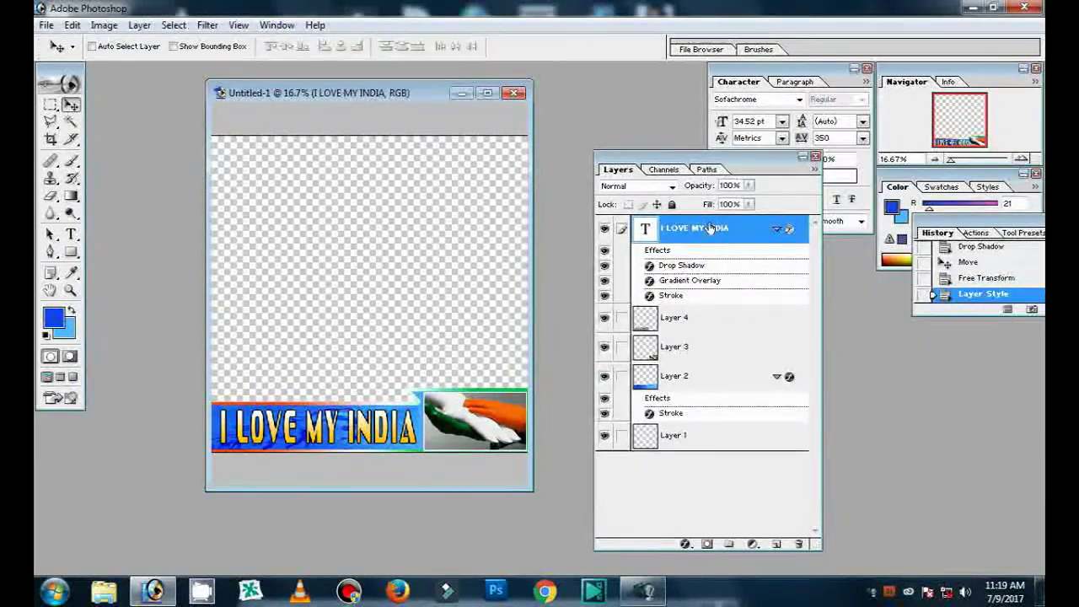
{"action": "left_click", "coordinate": [45, 25]}
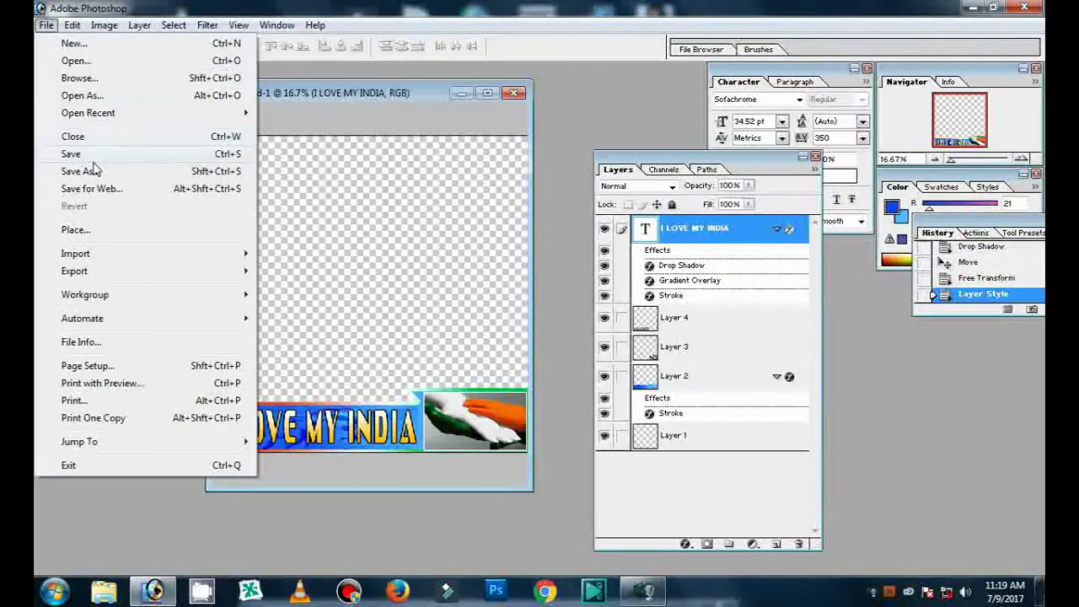
Save the poster as INDIA in PNG format, accepting the default PNG options
{"action": "left_click", "coordinate": [84, 168]}
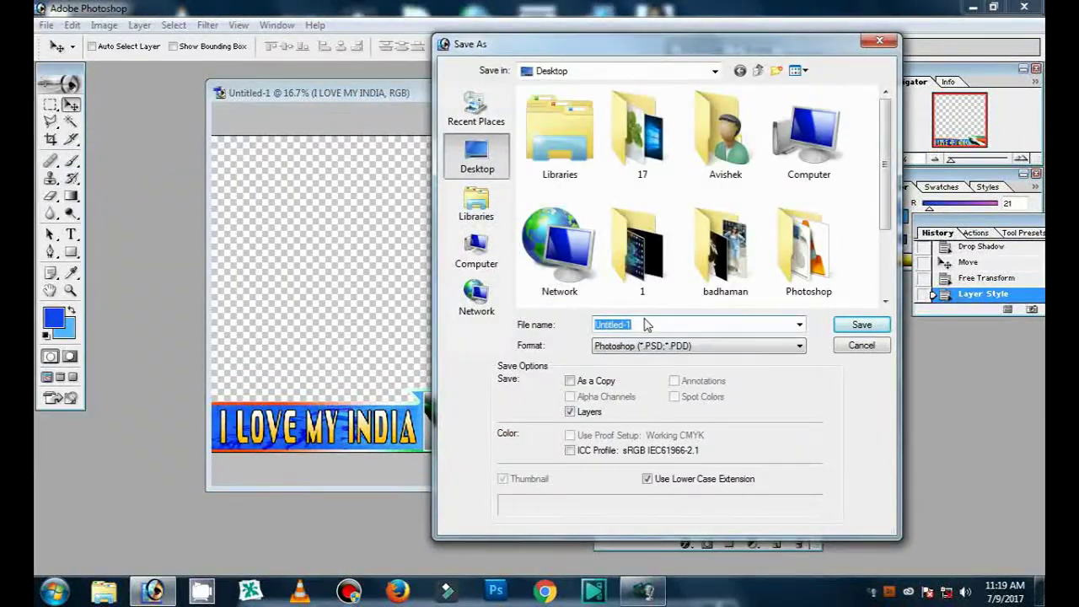
{"action": "type", "text": "INDIA"}
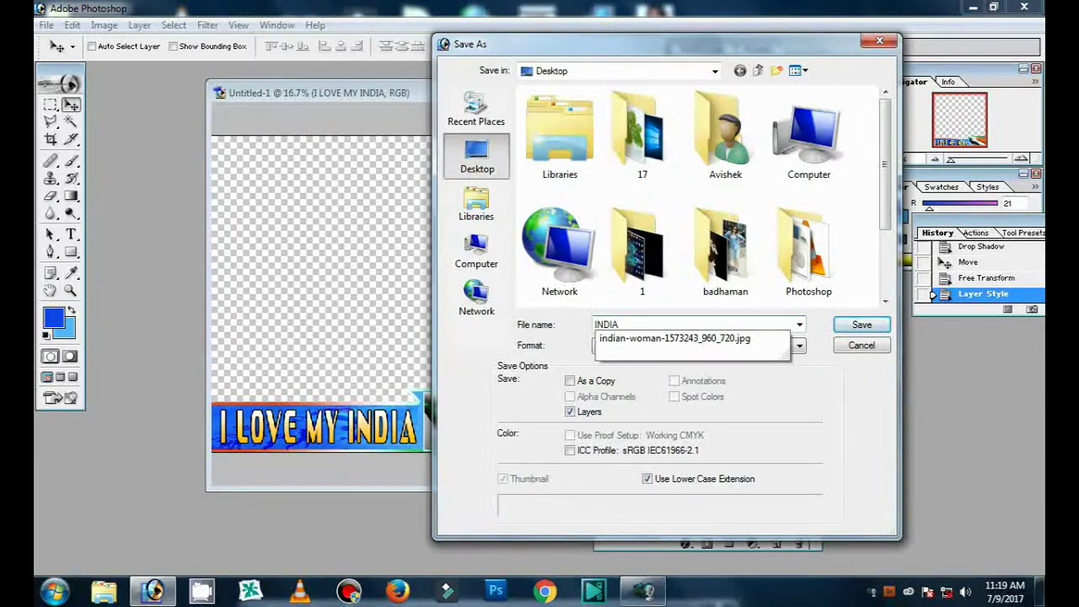
{"action": "left_click", "coordinate": [798, 347]}
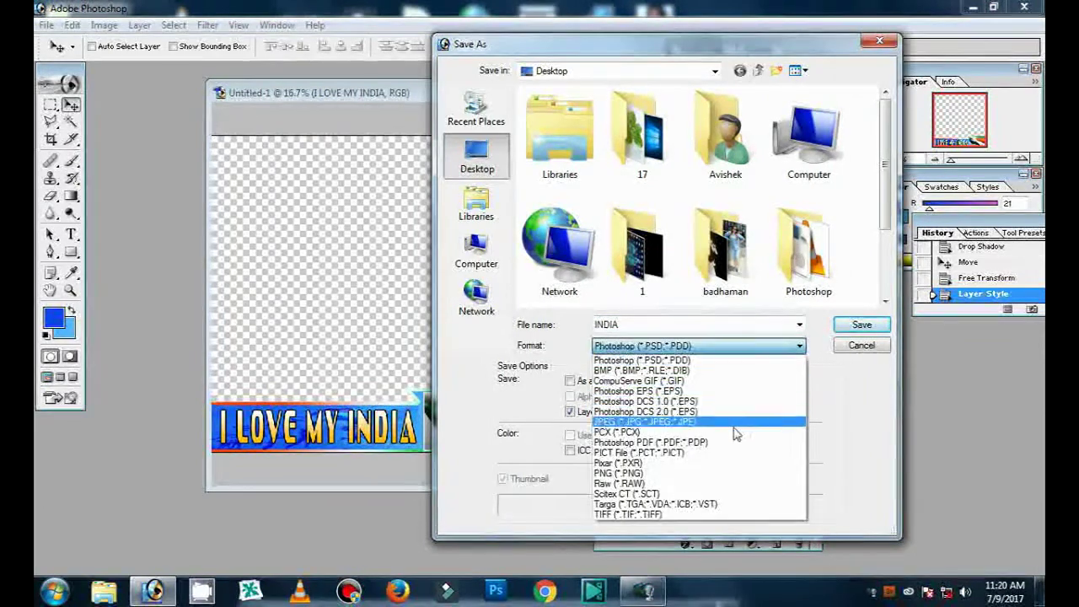
{"action": "left_click", "coordinate": [681, 477]}
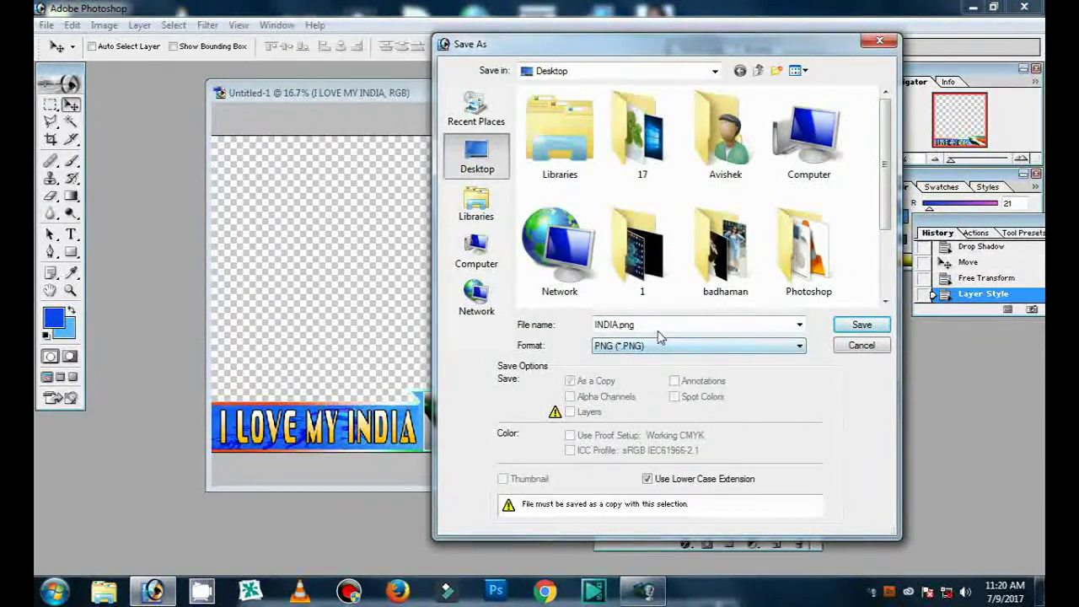
{"action": "left_click", "coordinate": [860, 324]}
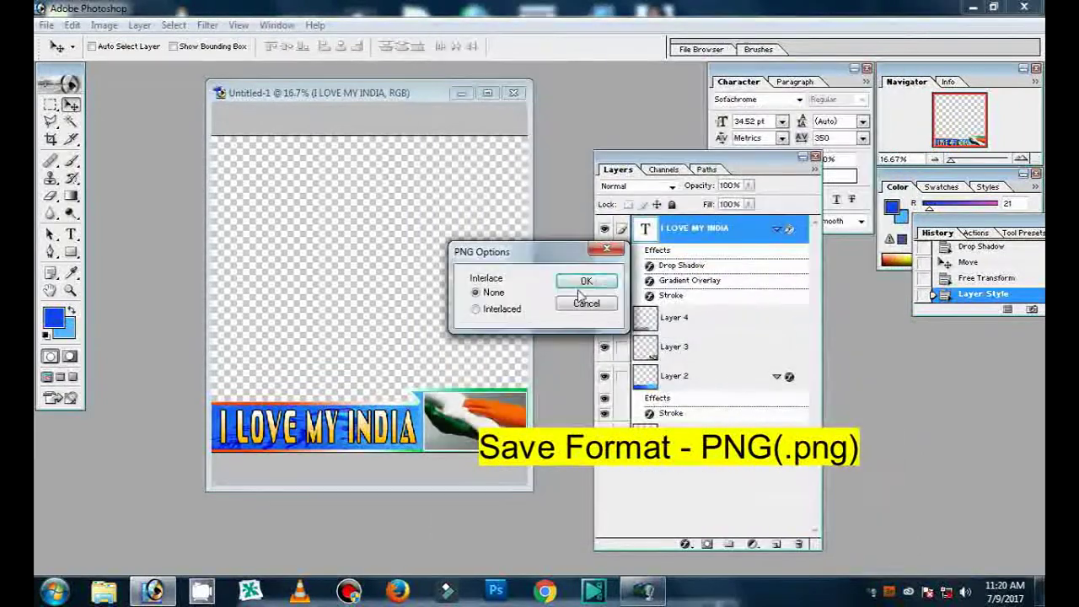
{"action": "left_click", "coordinate": [589, 280]}
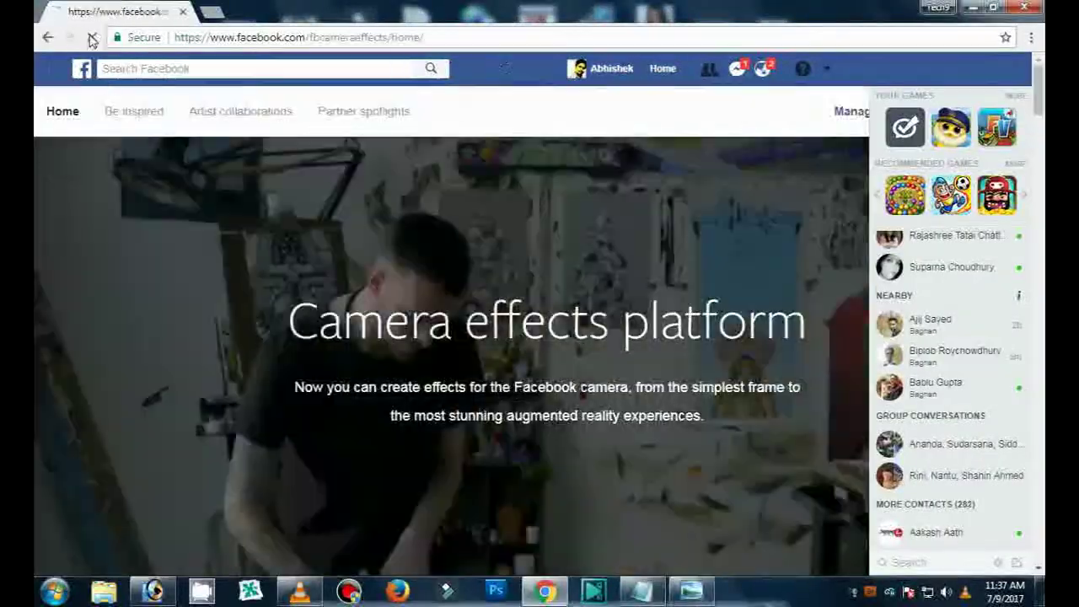
Create a new frame from INDIA.png, positioned along the bottom edge
{"action": "left_click", "coordinate": [937, 118]}
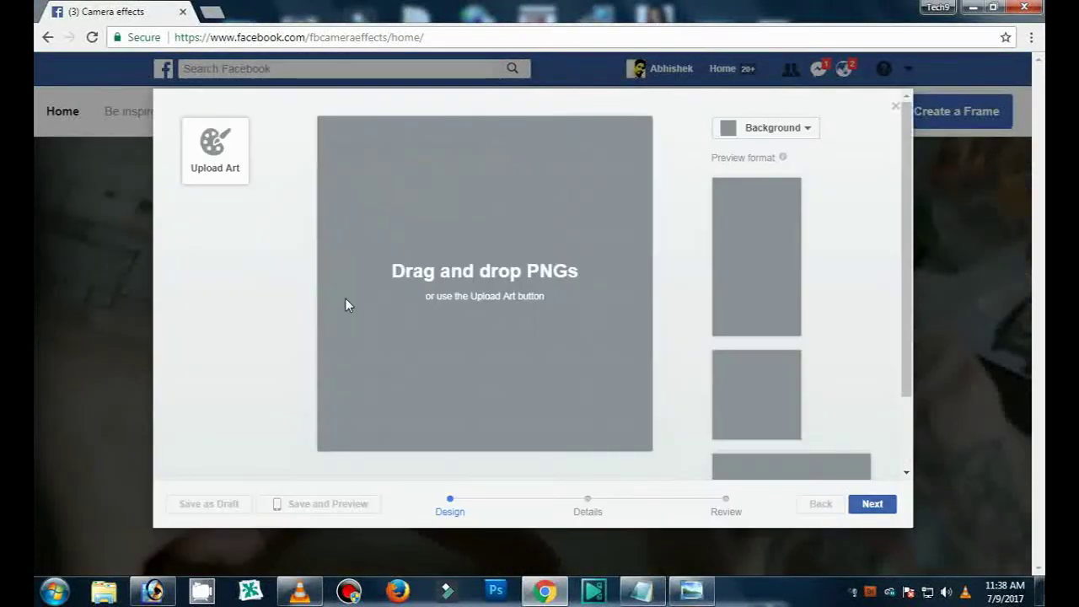
{"action": "left_click", "coordinate": [224, 180]}
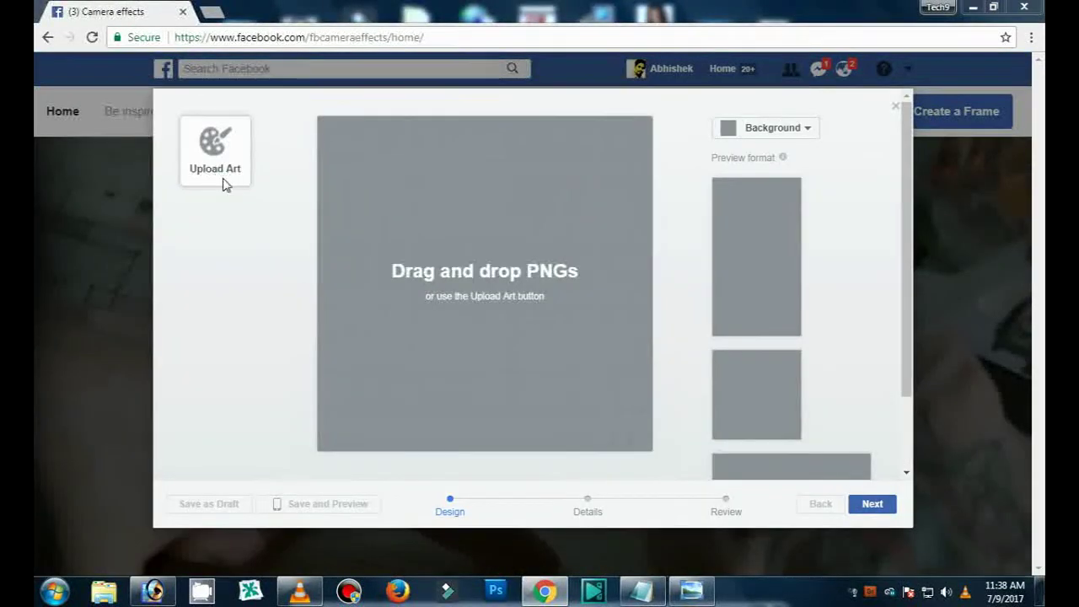
{"action": "left_click_drag", "start_coordinate": [591, 397], "coordinate": [617, 428]}
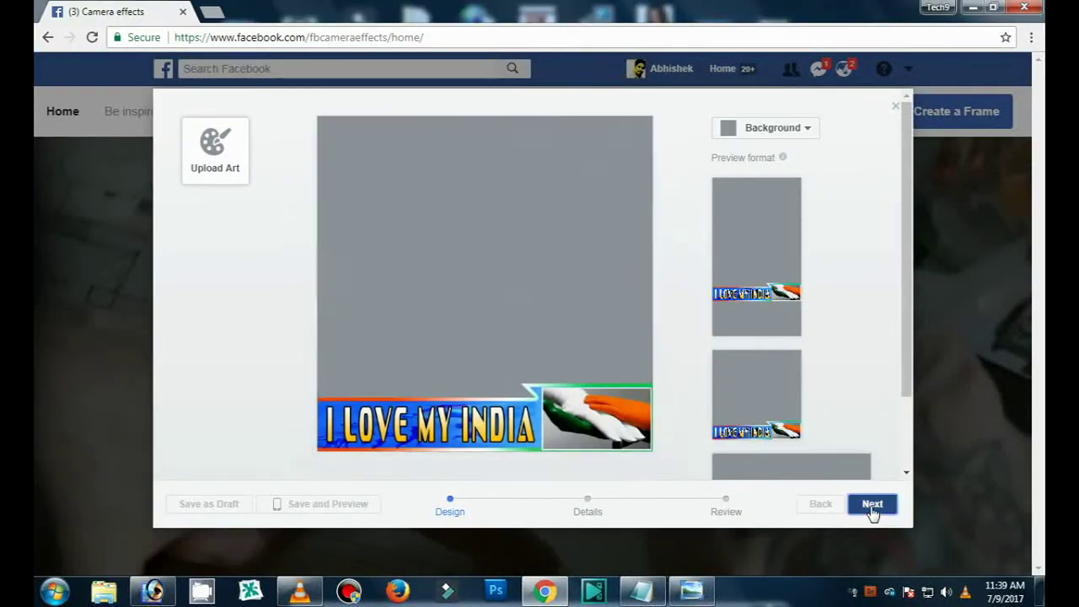
{"action": "left_click", "coordinate": [872, 503]}
Name the frame 'love my india', set its credit, and submit it
{"action": "type", "text": "love my india"}
{"action": "left_click", "coordinate": [399, 229]}
{"action": "left_click", "coordinate": [433, 251]}
{"action": "left_click", "coordinate": [872, 504]}
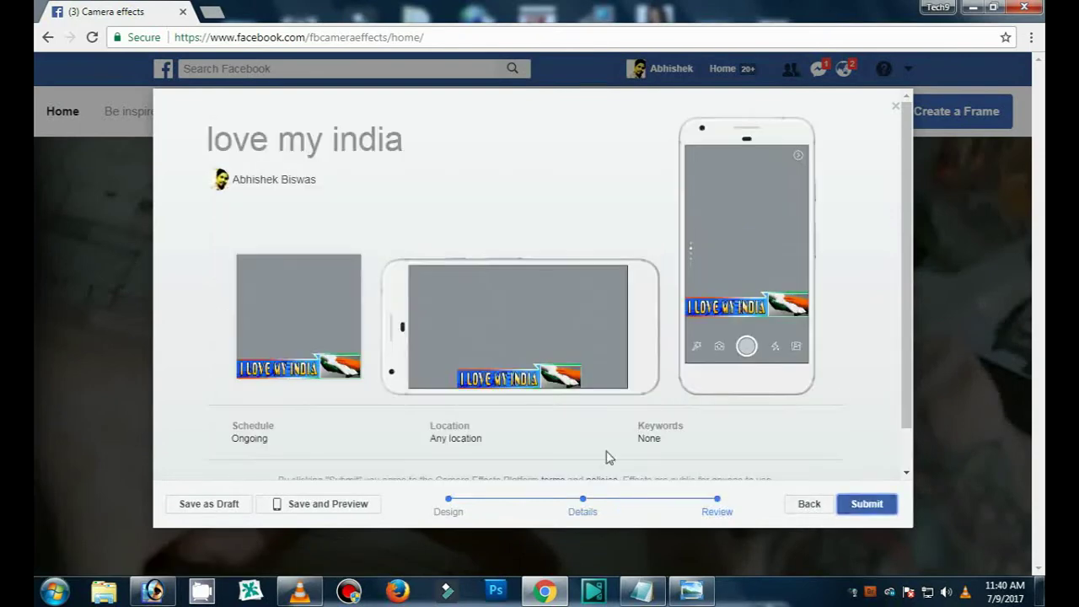
{"action": "left_click", "coordinate": [867, 503]}
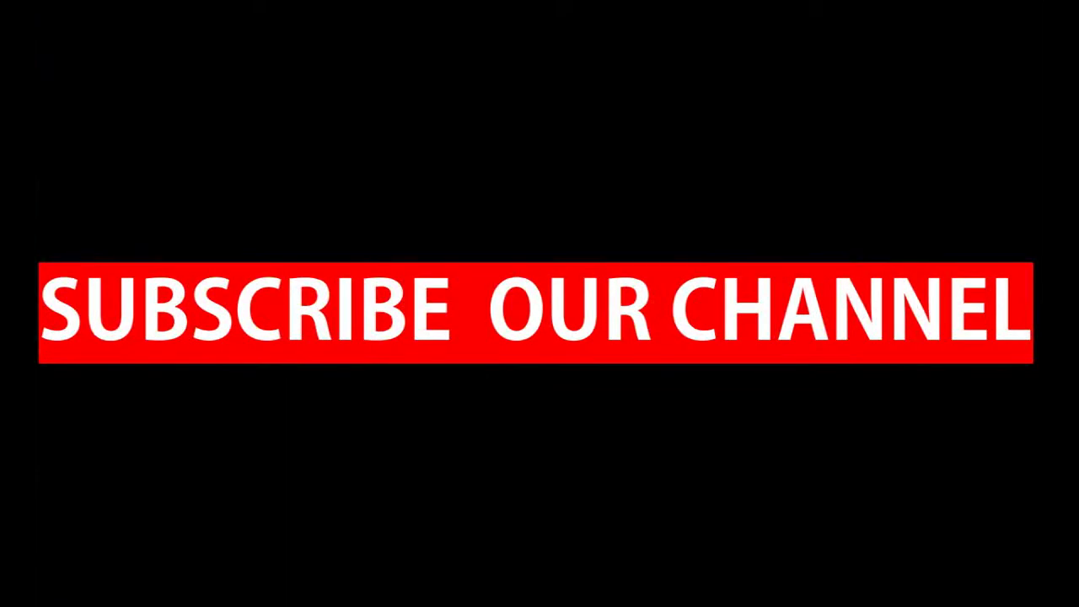